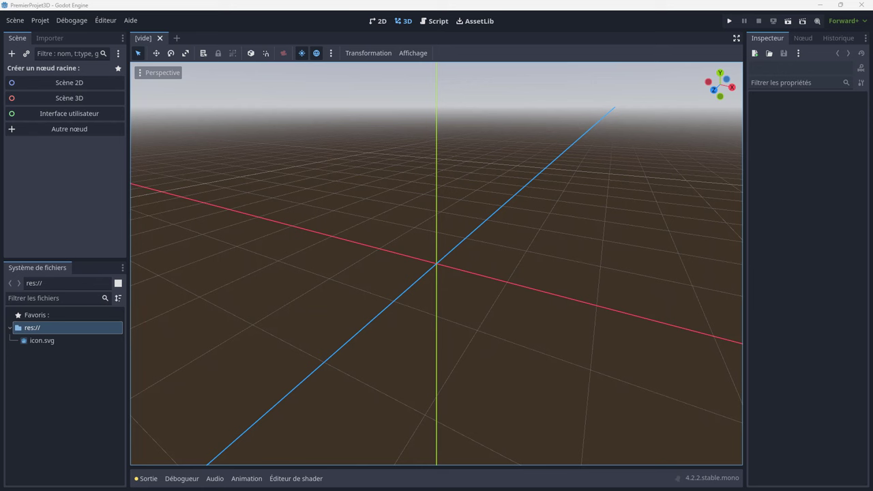
- View and dismiss the About Godot dialog, then start a 3D scene with a Node3D root
{"action": "left_click", "coordinate": [130, 22]}
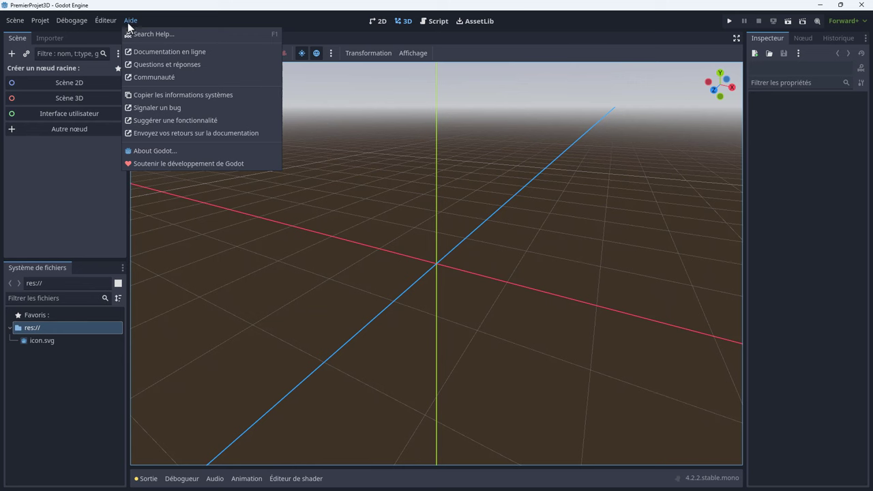
{"action": "left_click", "coordinate": [159, 151]}
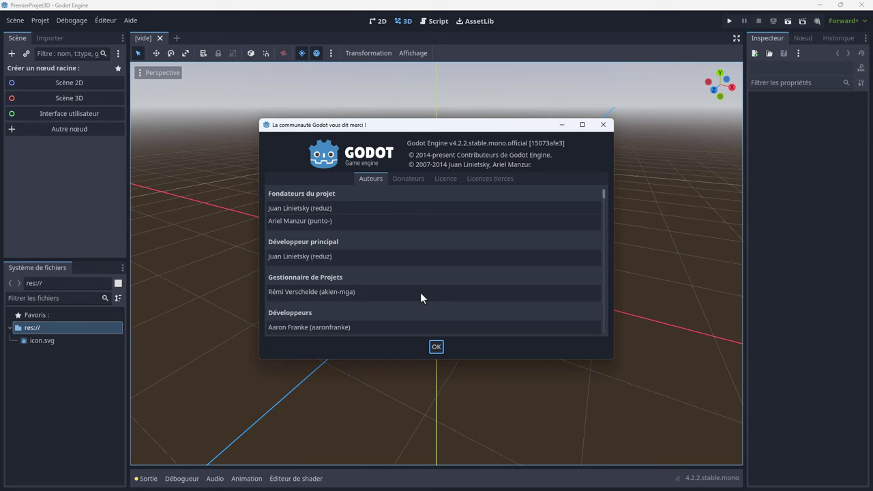
{"action": "left_click", "coordinate": [436, 348]}
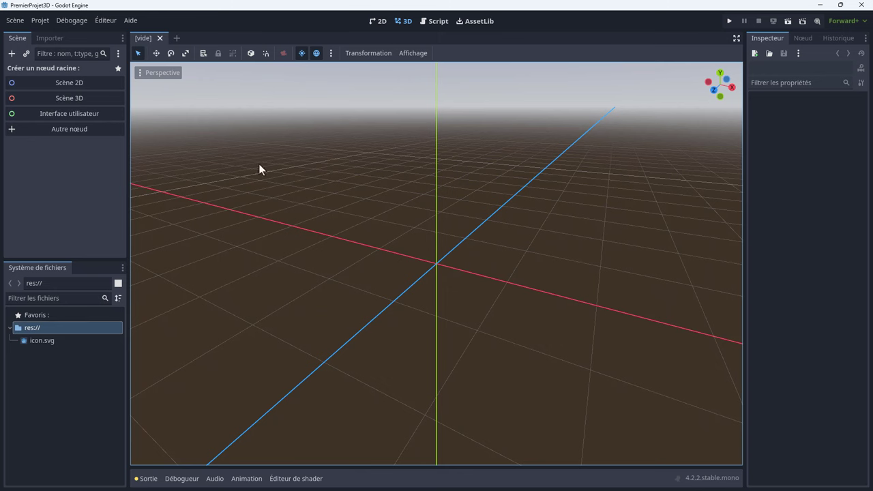
{"action": "left_click", "coordinate": [66, 97]}
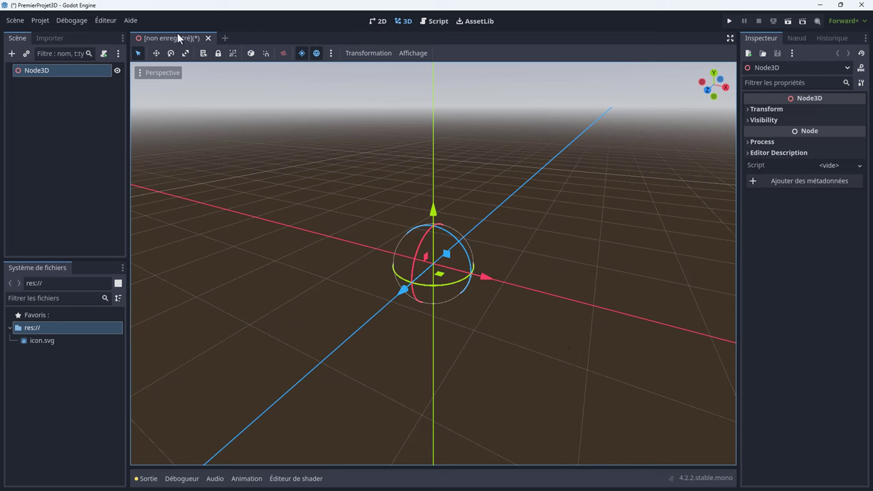
- Add a MeshInstance3D child under Node3D, found by searching 'mesh'
{"action": "right_click", "coordinate": [51, 71]}
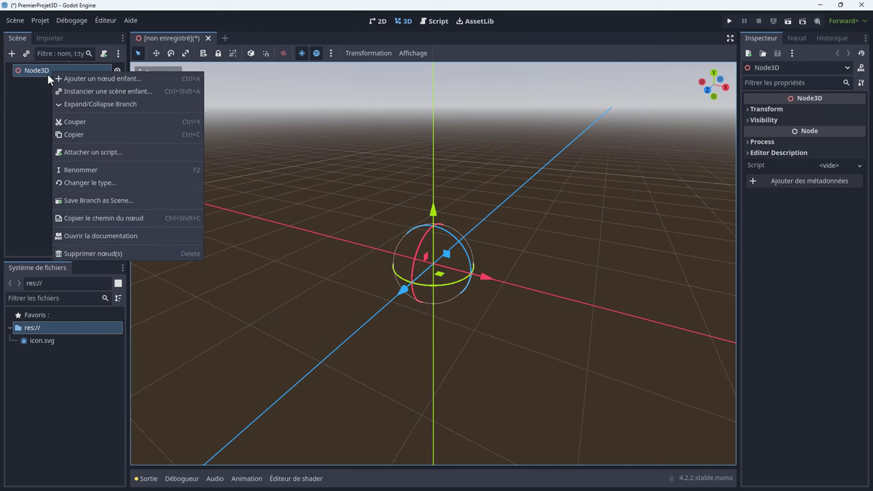
{"action": "left_click", "coordinate": [99, 79]}
{"action": "type", "text": "me"}
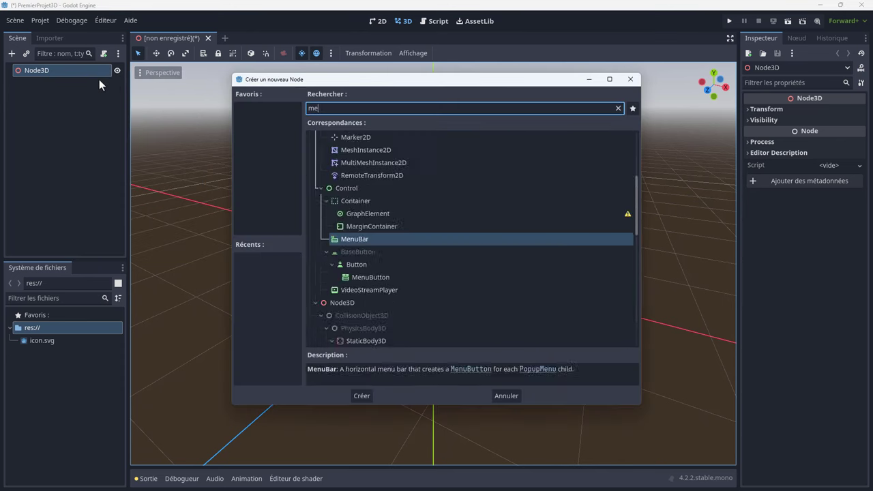
{"action": "type", "text": "sh"}
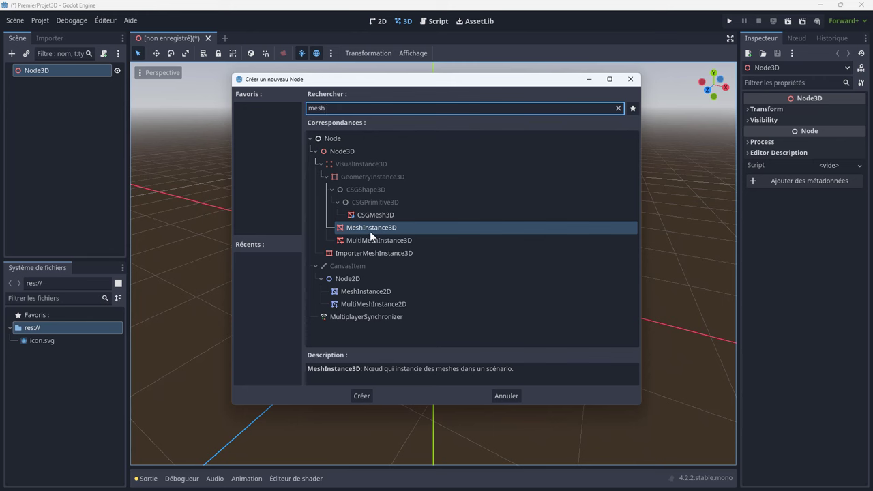
{"action": "left_click", "coordinate": [364, 231]}
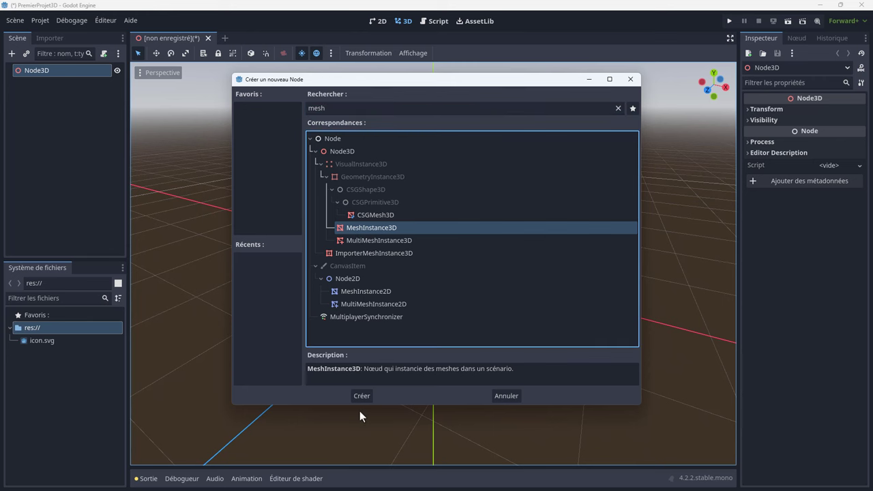
{"action": "left_click", "coordinate": [362, 396]}
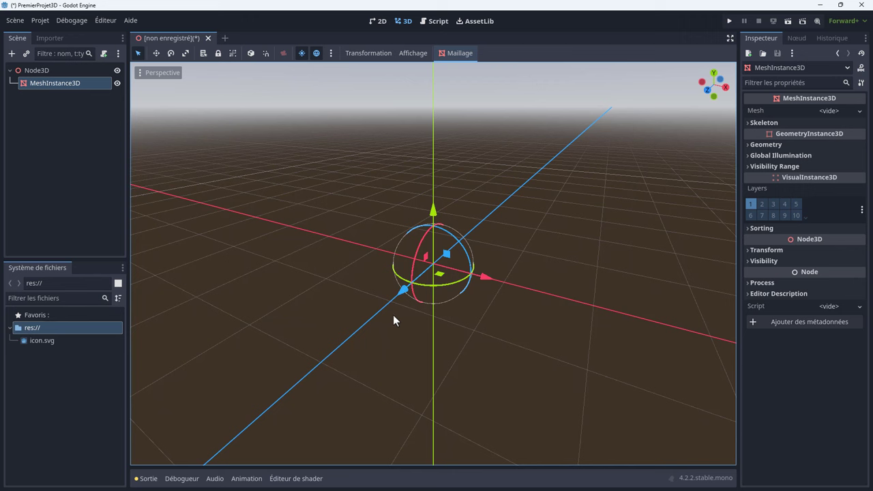
- Test-move the mesh instance, then undo and redo to keep it at the origin
{"action": "left_click_drag", "start_coordinate": [486, 277], "coordinate": [413, 259]}
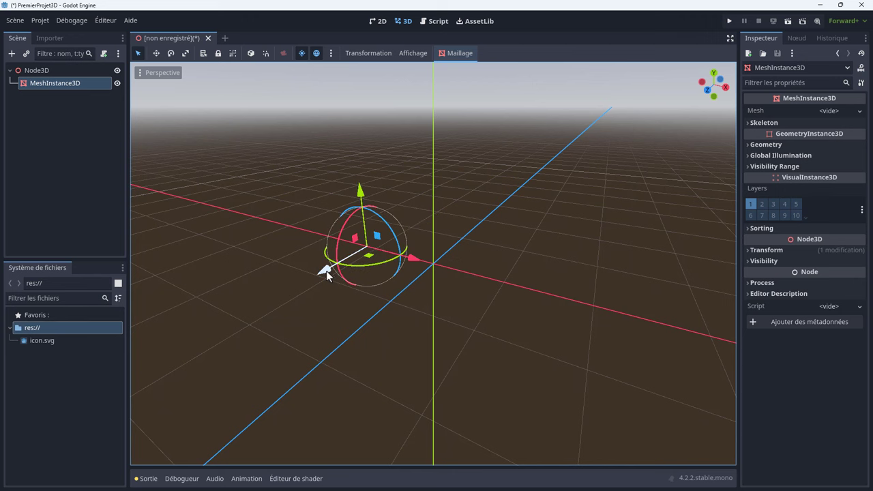
{"action": "mouse_move", "coordinate": [326, 271]}
{"action": "left_mouse_down"}
{"action": "mouse_move", "coordinate": [279, 290]}
{"action": "mouse_move", "coordinate": [308, 191]}
{"action": "mouse_move", "coordinate": [369, 198]}
{"action": "mouse_move", "coordinate": [375, 184]}
{"action": "mouse_move", "coordinate": [372, 208]}
{"action": "left_mouse_up"}
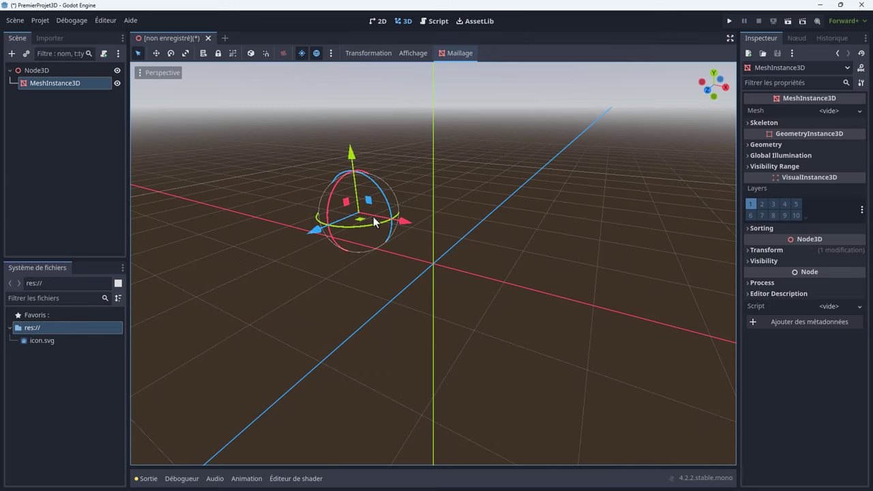
{"action": "key", "text": "ctrl+z"}
{"action": "key", "text": "ctrl+z"}
{"action": "key", "text": "ctrl+z"}
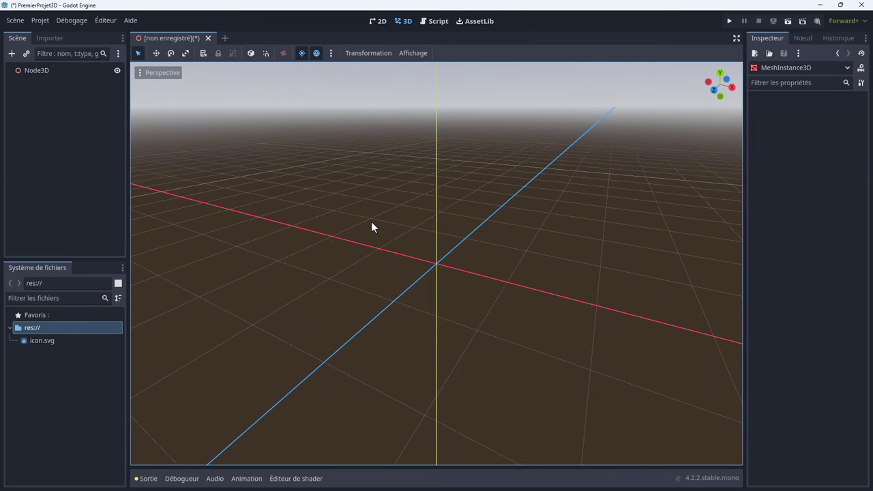
{"action": "key", "text": "ctrl+y"}
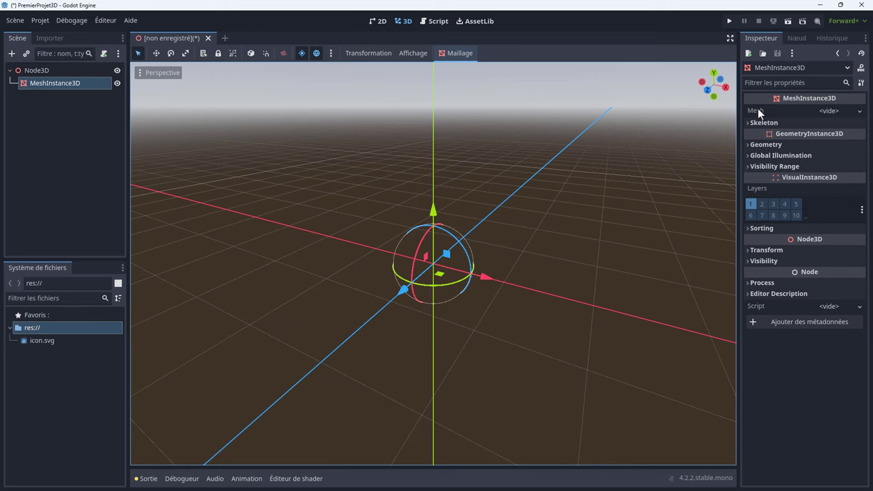
- Assign a new BoxMesh to the MeshInstance3D's Mesh slot and deselect the cube
{"action": "left_click", "coordinate": [860, 112]}
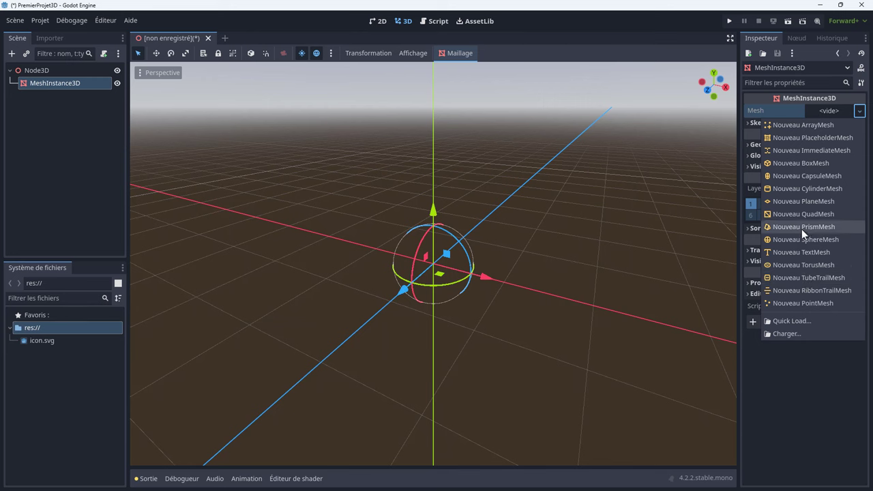
{"action": "left_click", "coordinate": [804, 164]}
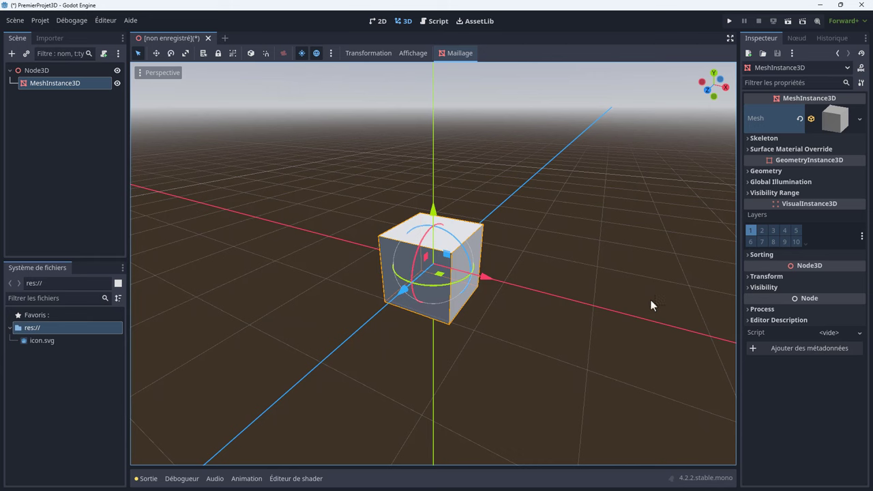
{"action": "left_click", "coordinate": [596, 282]}
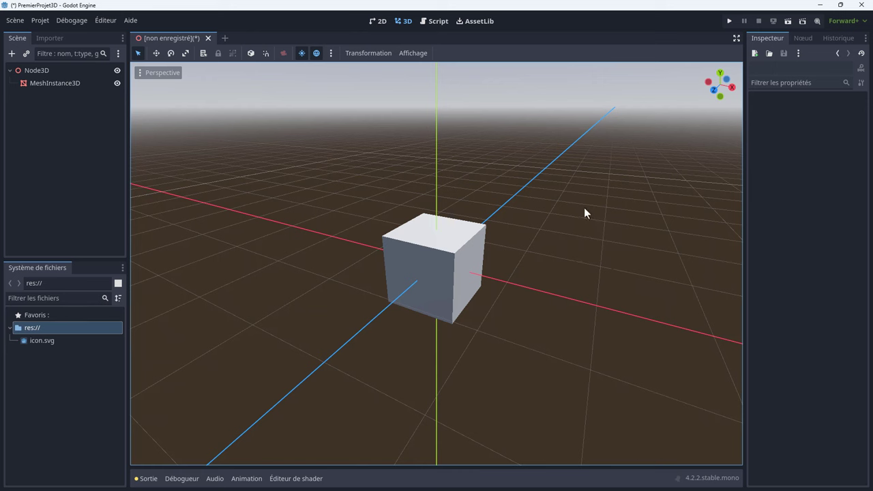
{"action": "mouse_move", "coordinate": [585, 209]}
{"action": "right_mouse_down"}
{"action": "mouse_move", "coordinate": [518, 259]}
{"action": "mouse_move", "coordinate": [477, 266]}
{"action": "mouse_move", "coordinate": [505, 286]}
{"action": "right_mouse_up"}
{"action": "mouse_move", "coordinate": [409, 239]}
{"action": "middle_mouse_down"}
{"action": "mouse_move", "coordinate": [448, 259]}
{"action": "mouse_move", "coordinate": [435, 279]}
{"action": "mouse_move", "coordinate": [443, 266]}
{"action": "middle_mouse_up"}
{"action": "right_click_drag", "start_coordinate": [437, 263], "coordinate": [478, 226]}
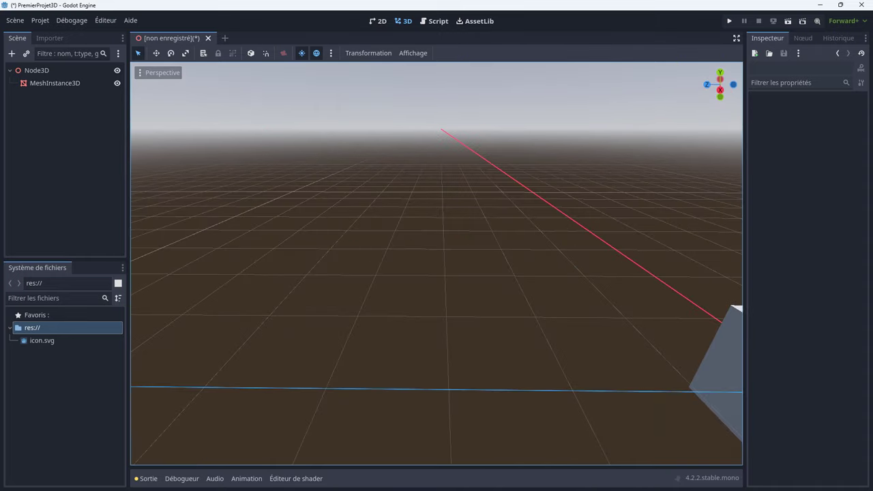
{"action": "middle_click_drag", "start_coordinate": [436, 262], "coordinate": [450, 273]}
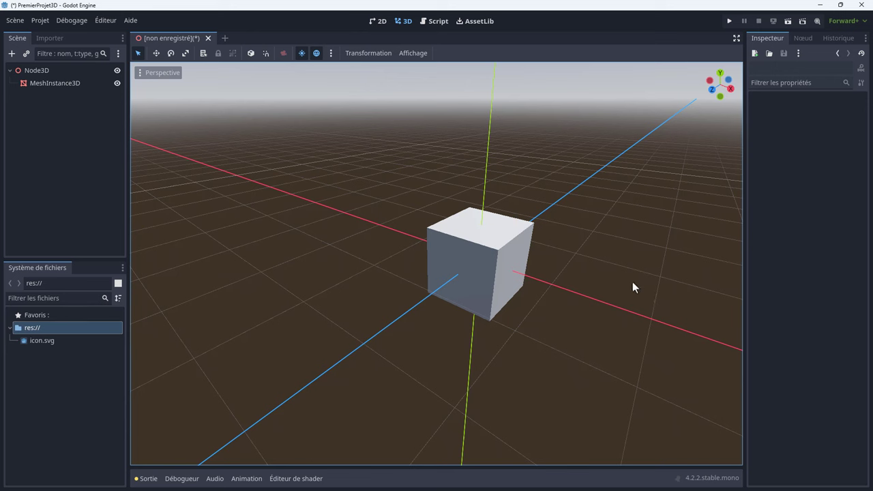
{"action": "mouse_move", "coordinate": [633, 282]}
{"action": "middle_mouse_down"}
{"action": "mouse_move", "coordinate": [260, 281]}
{"action": "mouse_move", "coordinate": [680, 279]}
{"action": "mouse_move", "coordinate": [244, 295]}
{"action": "mouse_move", "coordinate": [639, 297]}
{"action": "middle_mouse_up"}
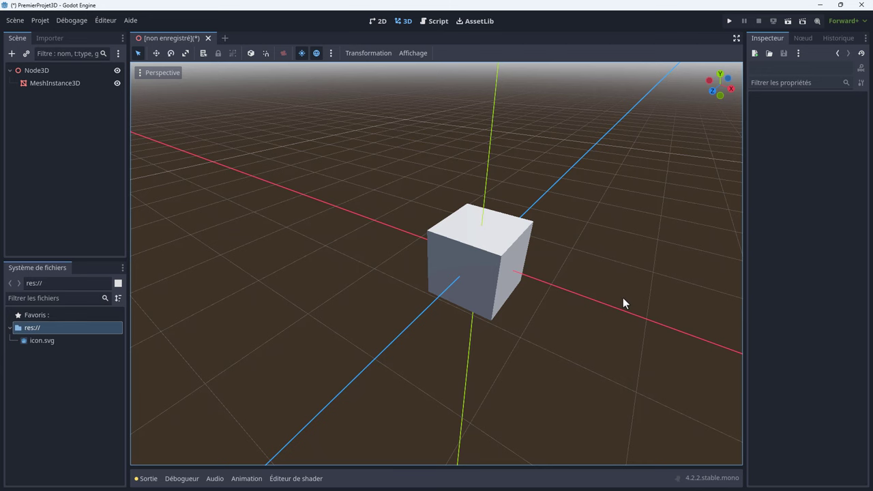
{"action": "mouse_move", "coordinate": [646, 300]}
{"action": "middle_mouse_down"}
{"action": "mouse_move", "coordinate": [320, 307]}
{"action": "mouse_move", "coordinate": [580, 248]}
{"action": "mouse_move", "coordinate": [571, 289]}
{"action": "mouse_move", "coordinate": [672, 380]}
{"action": "mouse_move", "coordinate": [575, 322]}
{"action": "mouse_move", "coordinate": [607, 307]}
{"action": "middle_mouse_up"}
{"action": "scroll", "coordinate": [606, 309], "scroll_direction": "up", "scroll_amount": 3}
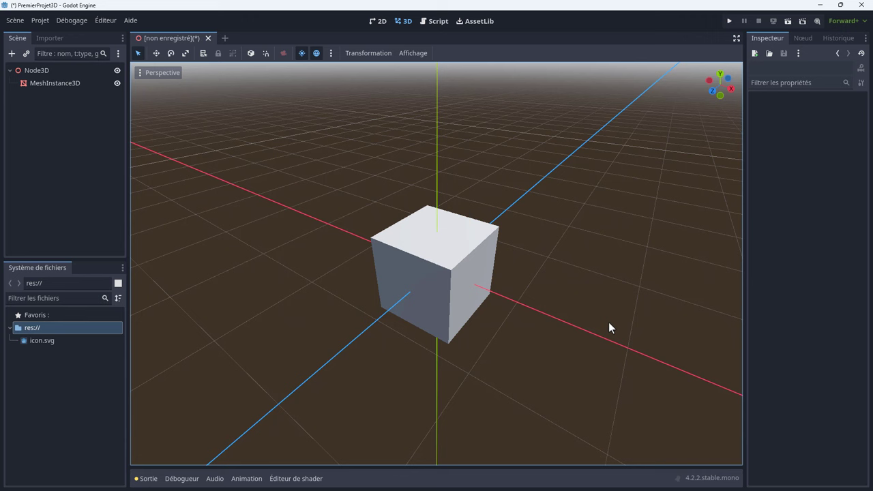
{"action": "scroll", "coordinate": [607, 323], "scroll_direction": "down", "scroll_amount": 5}
{"action": "scroll", "coordinate": [608, 323], "scroll_direction": "down", "scroll_amount": 5}
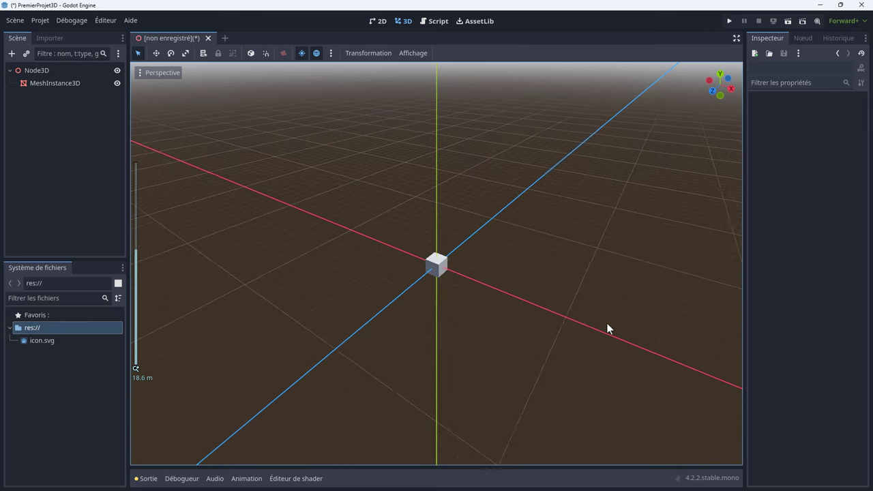
{"action": "scroll", "coordinate": [606, 323], "scroll_direction": "up", "scroll_amount": 4}
{"action": "scroll", "coordinate": [606, 322], "scroll_direction": "up", "scroll_amount": 4}
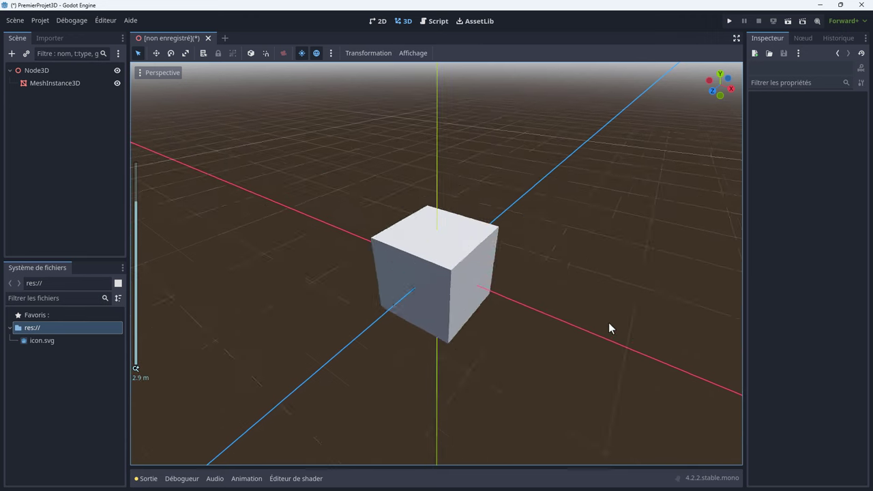
{"action": "scroll", "coordinate": [608, 323], "scroll_direction": "up", "scroll_amount": 5}
{"action": "scroll", "coordinate": [609, 325], "scroll_direction": "down", "scroll_amount": 5}
{"action": "scroll", "coordinate": [609, 324], "scroll_direction": "up", "scroll_amount": 1}
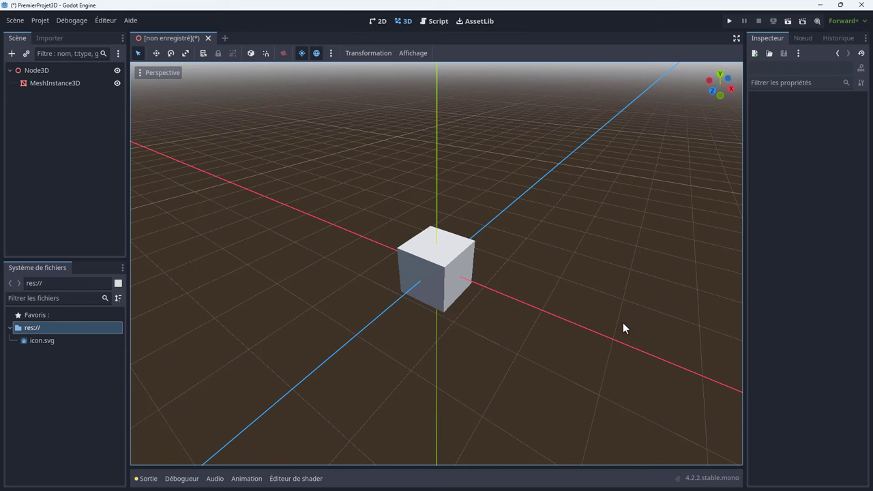
{"action": "scroll", "coordinate": [621, 319], "scroll_direction": "up", "scroll_amount": 2}
{"action": "scroll", "coordinate": [616, 300], "scroll_direction": "up", "scroll_amount": 2}
{"action": "scroll", "coordinate": [610, 280], "scroll_direction": "up", "scroll_amount": 3}
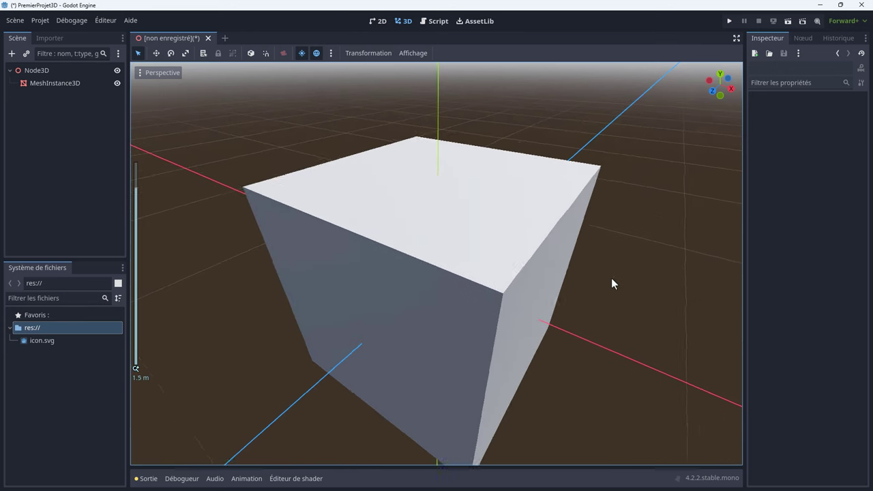
{"action": "scroll", "coordinate": [620, 307], "scroll_direction": "down", "scroll_amount": 4}
{"action": "scroll", "coordinate": [638, 347], "scroll_direction": "down", "scroll_amount": 3}
{"action": "scroll", "coordinate": [645, 348], "scroll_direction": "up", "scroll_amount": 3}
{"action": "scroll", "coordinate": [643, 300], "scroll_direction": "up", "scroll_amount": 4}
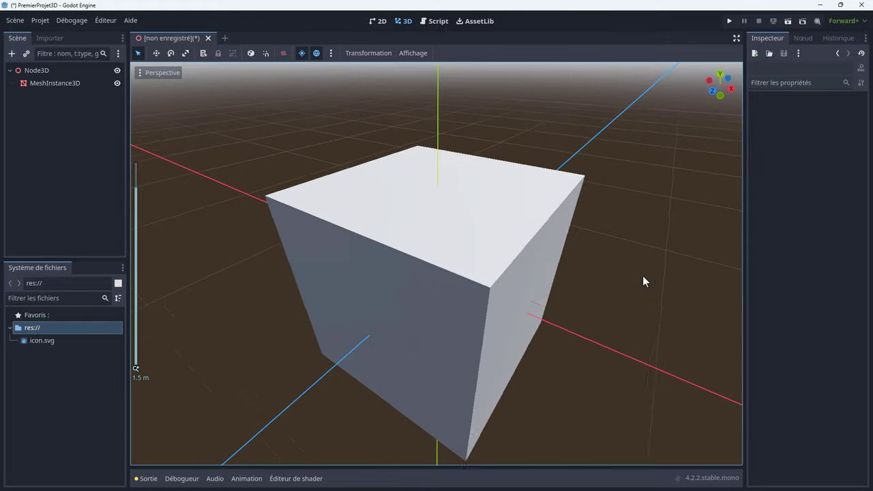
{"action": "scroll", "coordinate": [647, 321], "scroll_direction": "down", "scroll_amount": 5}
{"action": "scroll", "coordinate": [650, 354], "scroll_direction": "up", "scroll_amount": 3}
{"action": "scroll", "coordinate": [651, 322], "scroll_direction": "up", "scroll_amount": 2}
{"action": "scroll", "coordinate": [650, 310], "scroll_direction": "up", "scroll_amount": 2}
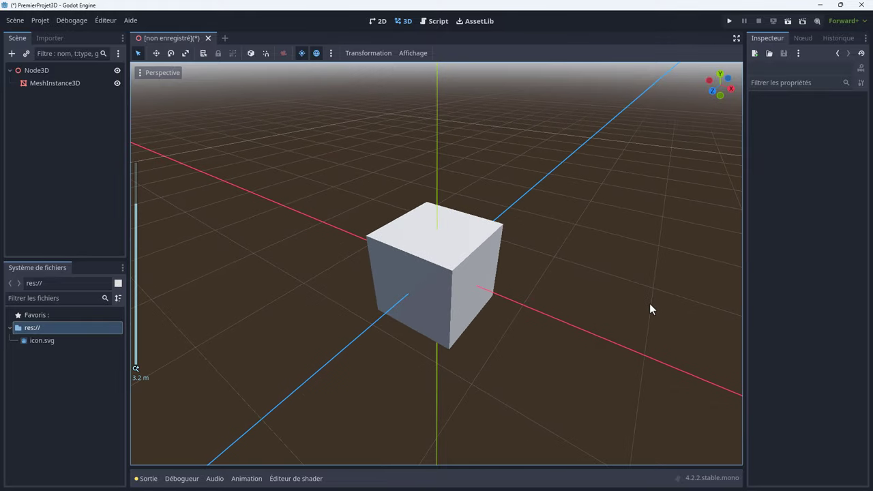
{"action": "scroll", "coordinate": [649, 303], "scroll_direction": "up", "scroll_amount": 1}
{"action": "scroll", "coordinate": [650, 310], "scroll_direction": "up", "scroll_amount": 1}
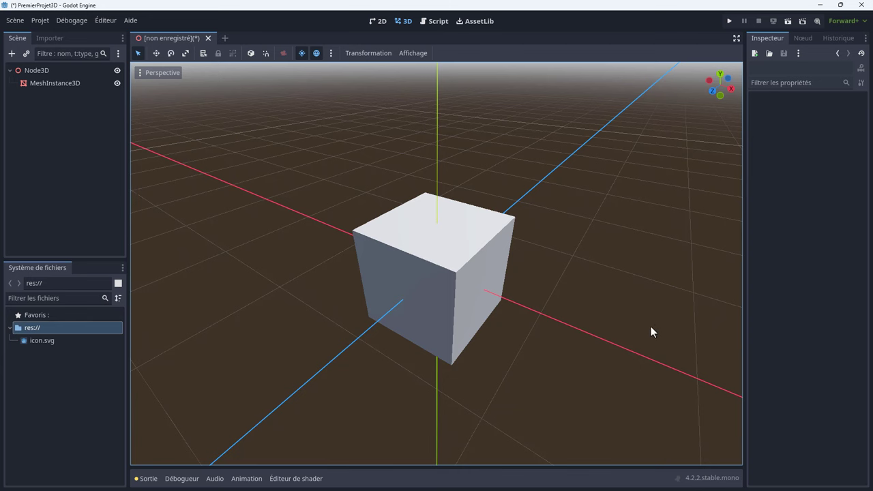
{"action": "mouse_move", "coordinate": [662, 319]}
{"action": "middle_mouse_down"}
{"action": "mouse_move", "coordinate": [468, 281]}
{"action": "mouse_move", "coordinate": [465, 232]}
{"action": "middle_mouse_up"}
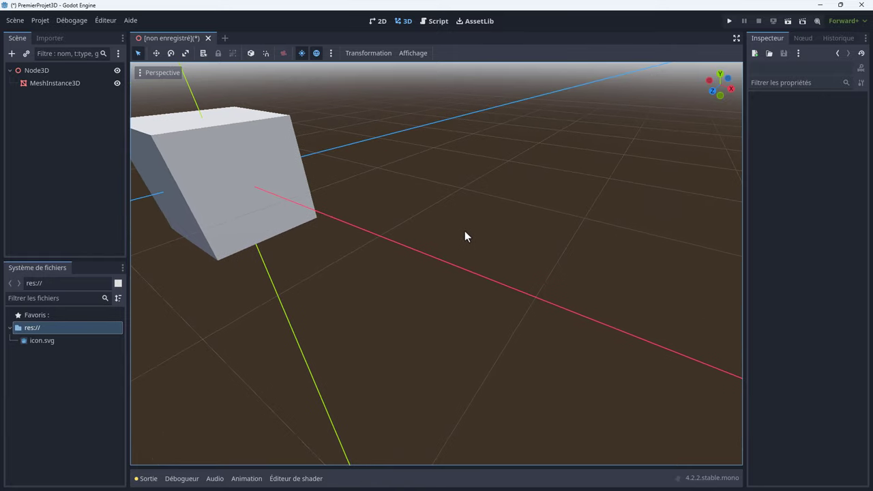
{"action": "scroll", "coordinate": [464, 231], "scroll_direction": "up", "scroll_amount": 3}
{"action": "scroll", "coordinate": [494, 286], "scroll_direction": "down", "scroll_amount": 8}
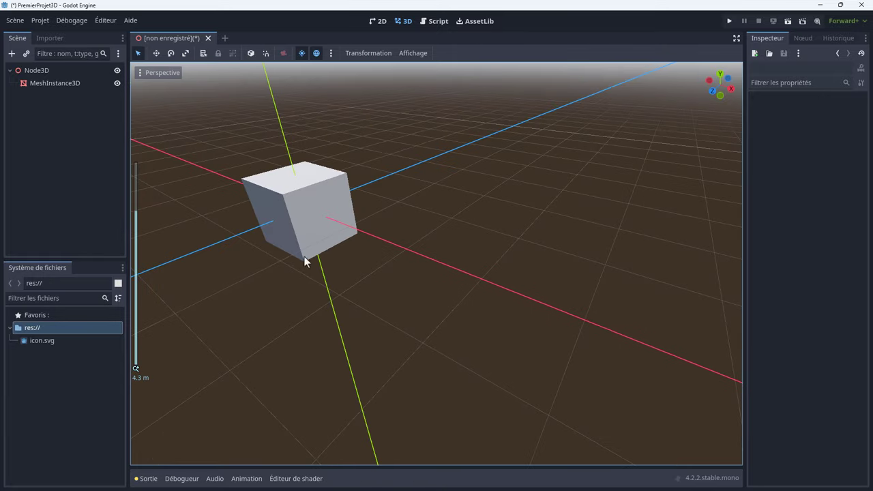
{"action": "left_click", "coordinate": [56, 83]}
{"action": "left_click", "coordinate": [52, 82]}
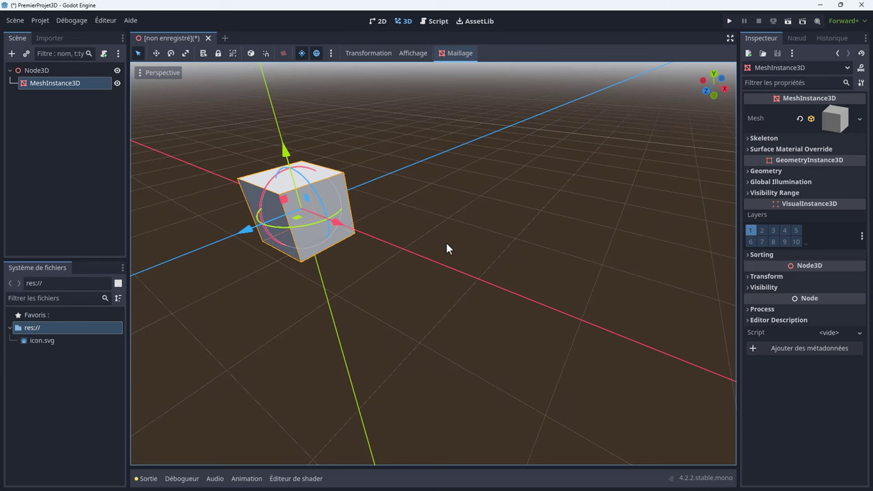
{"action": "key", "text": "f"}
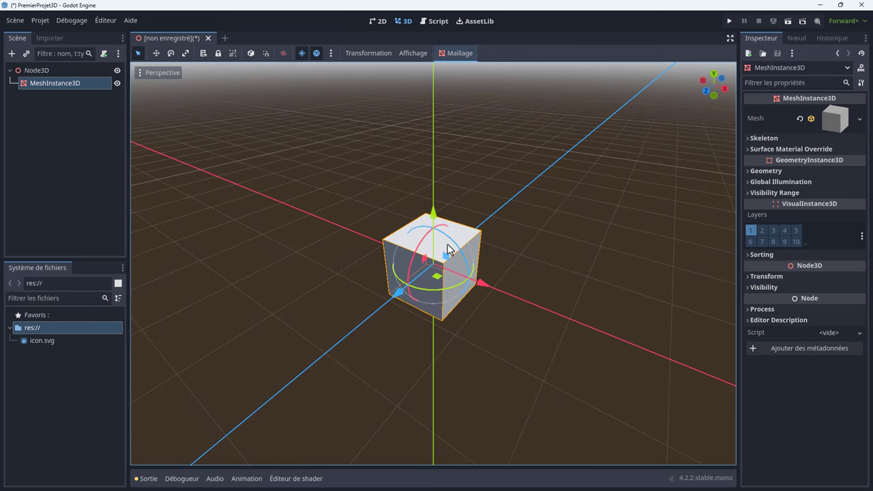
{"action": "left_click", "coordinate": [570, 277]}
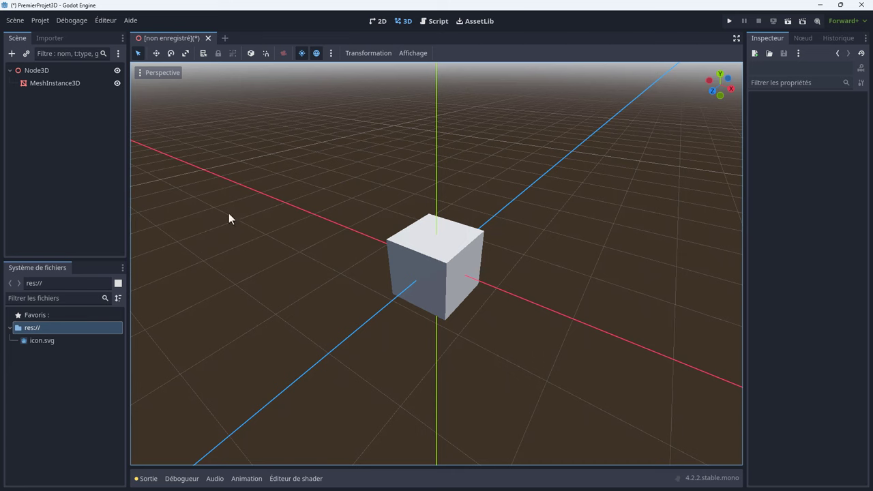
{"action": "left_click", "coordinate": [51, 85]}
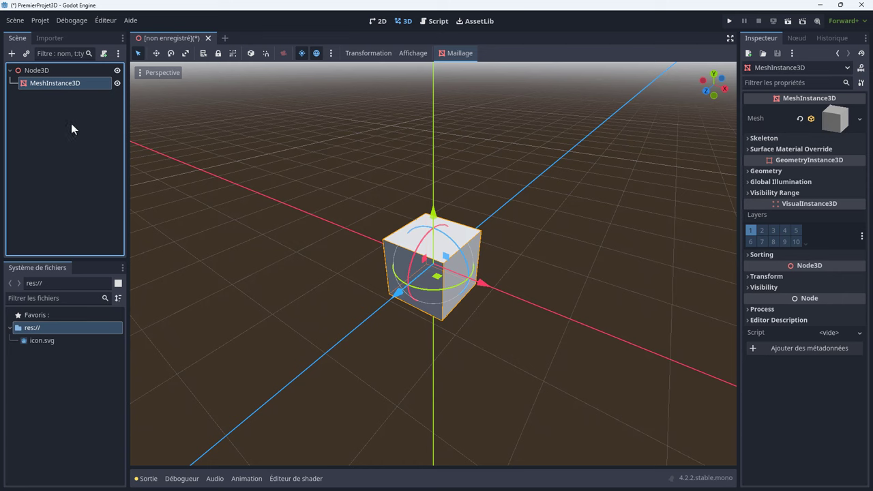
{"action": "right_click", "coordinate": [63, 83]}
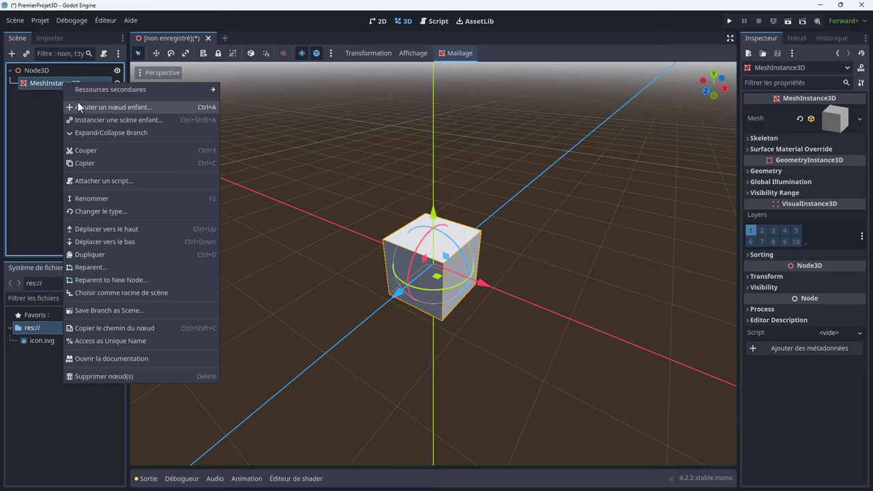
{"action": "left_click", "coordinate": [82, 108]}
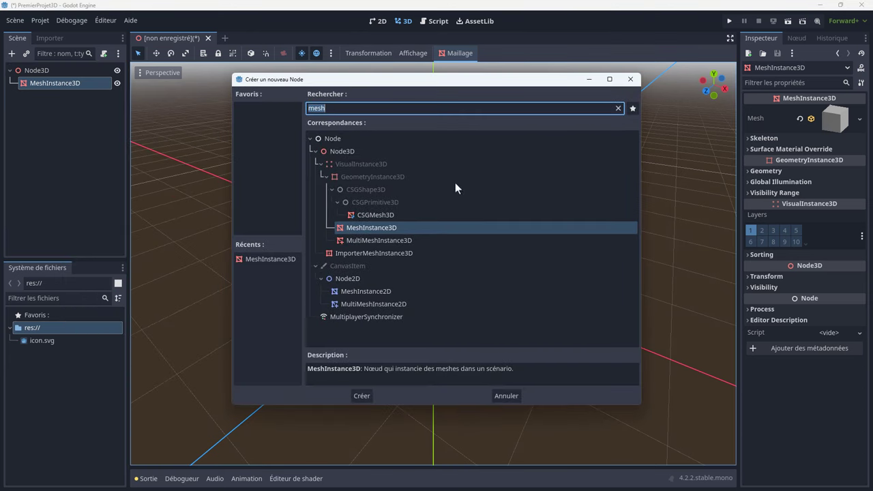
{"action": "type", "text": "colli"}
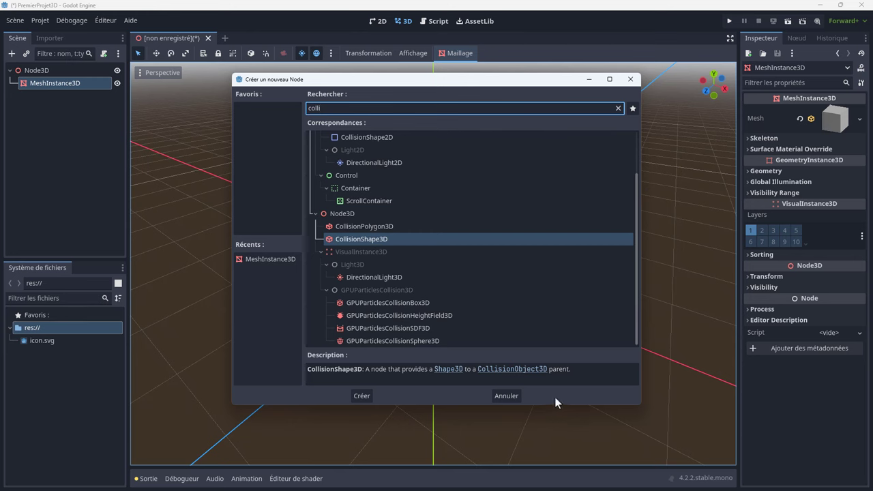
{"action": "left_click", "coordinate": [510, 399]}
{"action": "left_click", "coordinate": [53, 138]}
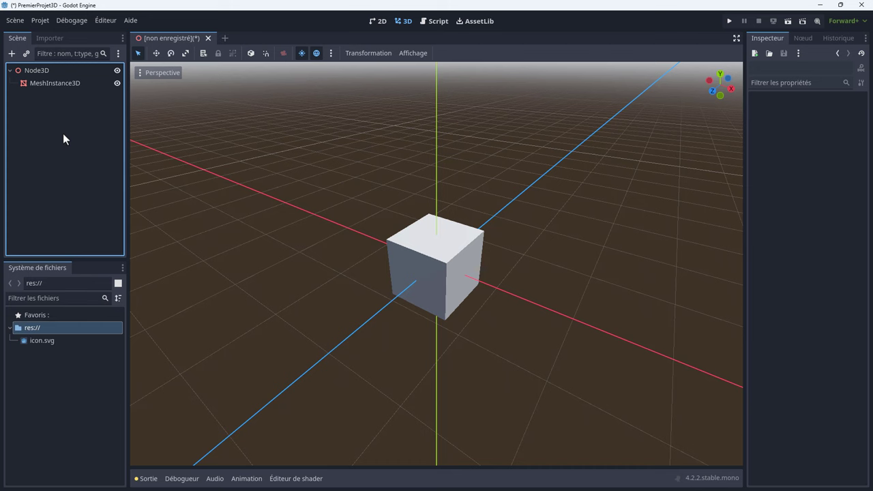
{"action": "left_click", "coordinate": [61, 86]}
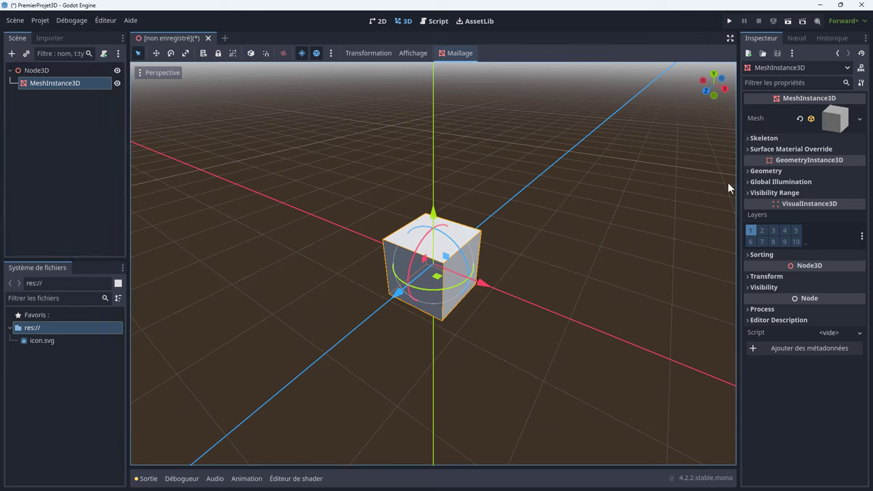
- Set the cube's Transform Rotation Y to 45°
{"action": "left_click", "coordinate": [747, 276]}
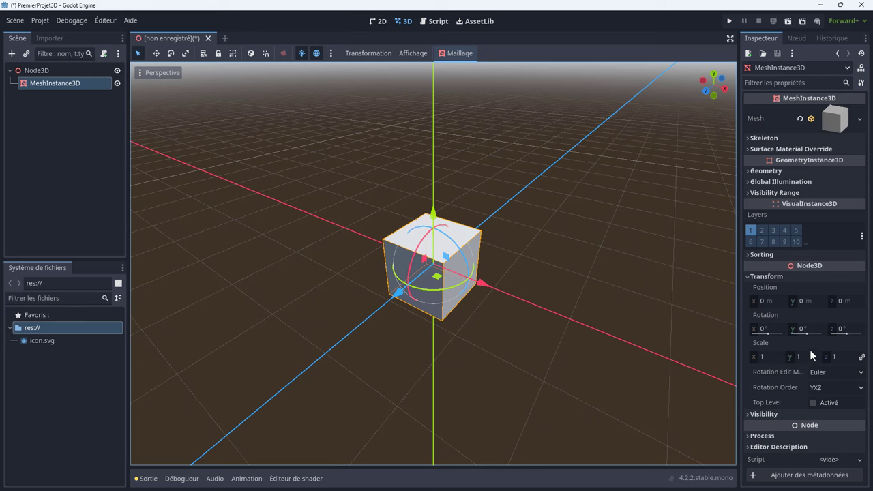
{"action": "left_click_drag", "start_coordinate": [806, 334], "coordinate": [784, 335]}
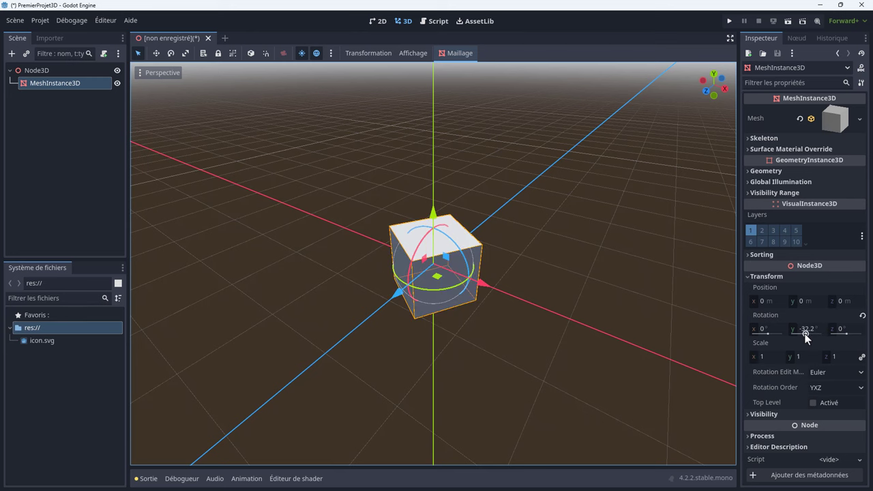
{"action": "left_click", "coordinate": [804, 337]}
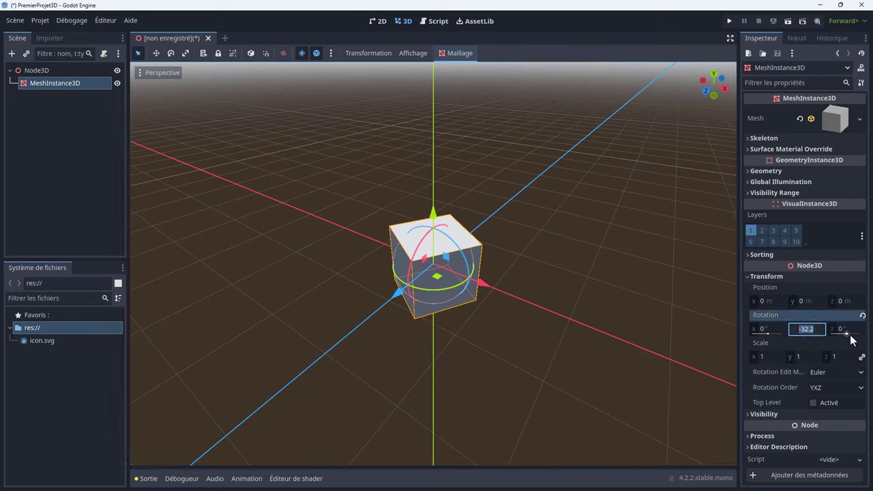
{"action": "type", "text": "45"}
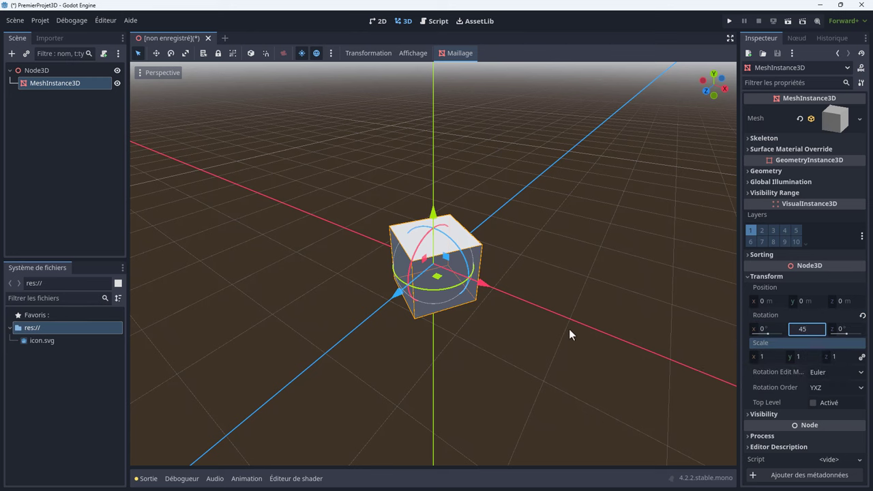
{"action": "scroll", "coordinate": [526, 335], "scroll_direction": "up", "scroll_amount": 5}
{"action": "scroll", "coordinate": [527, 343], "scroll_direction": "up", "scroll_amount": 1}
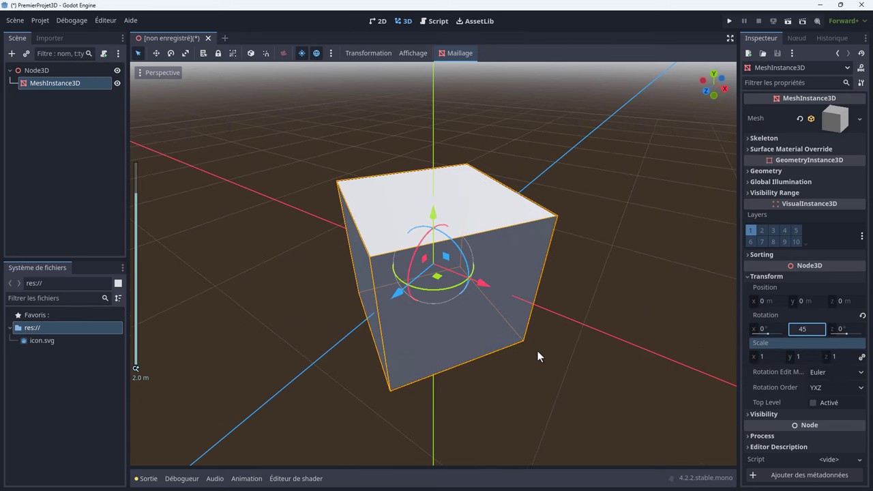
{"action": "left_click", "coordinate": [748, 277]}
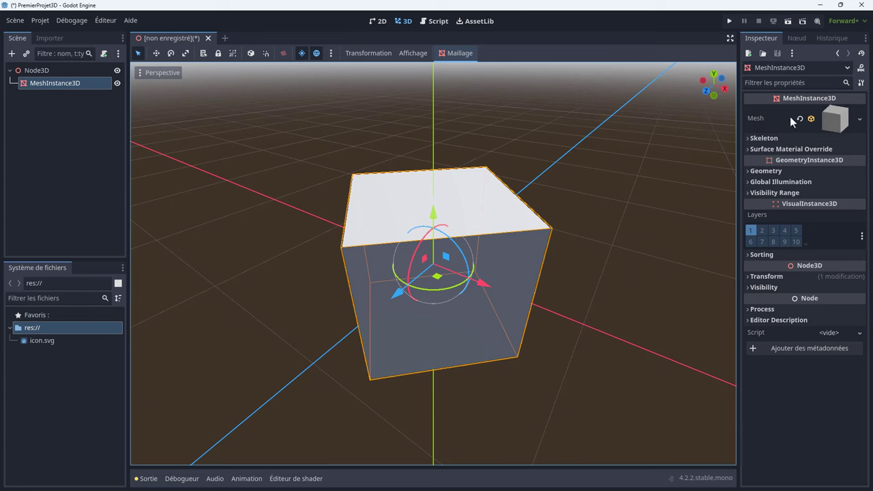
- Expand the BoxMesh properties (1 m size) and reveal its material options
{"action": "left_click", "coordinate": [833, 123]}
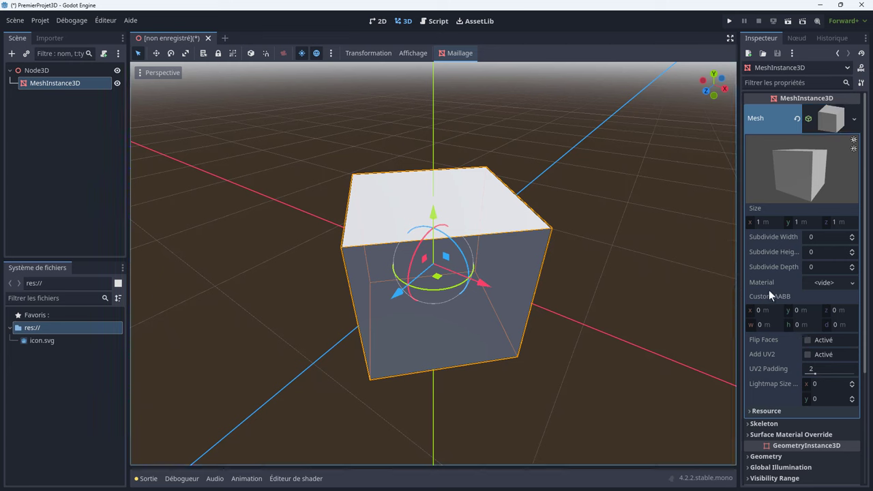
{"action": "left_click", "coordinate": [852, 283]}
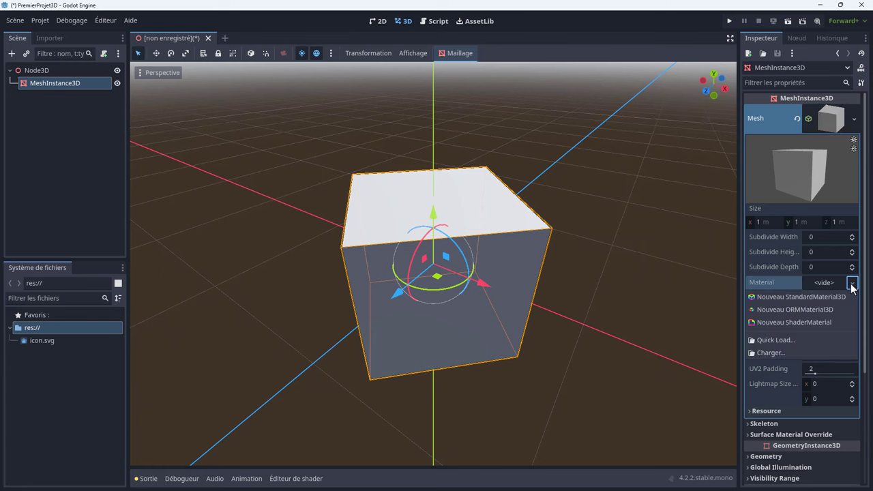
- Pick New StandardMaterial3D for the BoxMesh's Material slot
{"action": "left_click", "coordinate": [778, 298]}
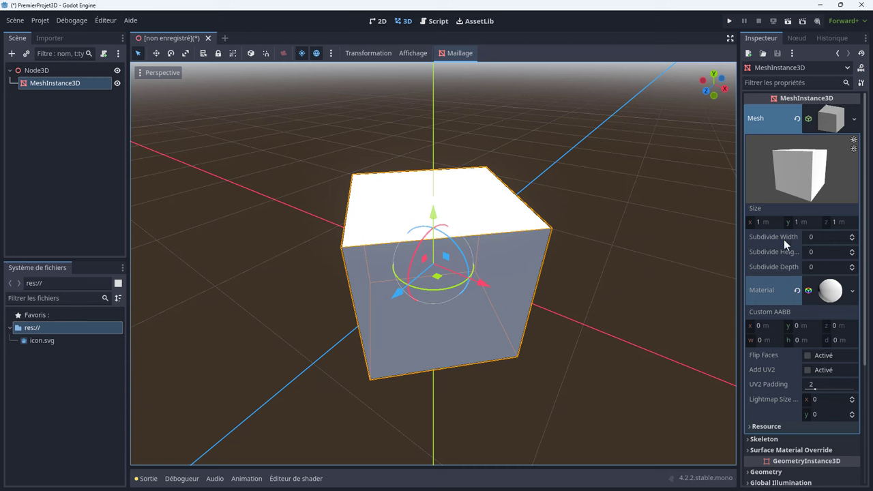
- Expand the new material and its Albedo section, showing a white colour
{"action": "left_click", "coordinate": [829, 292]}
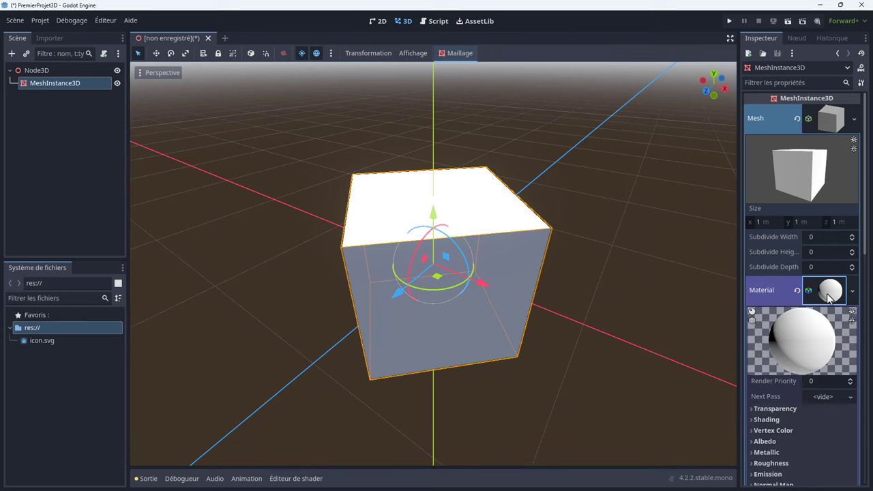
{"action": "scroll", "coordinate": [816, 352], "scroll_direction": "down", "scroll_amount": 3}
{"action": "scroll", "coordinate": [815, 347], "scroll_direction": "down", "scroll_amount": 1}
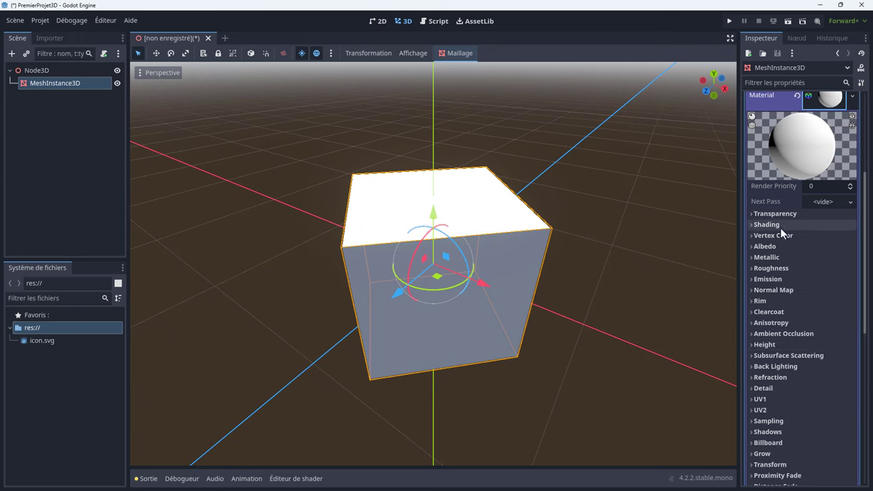
{"action": "scroll", "coordinate": [766, 371], "scroll_direction": "down", "scroll_amount": 1}
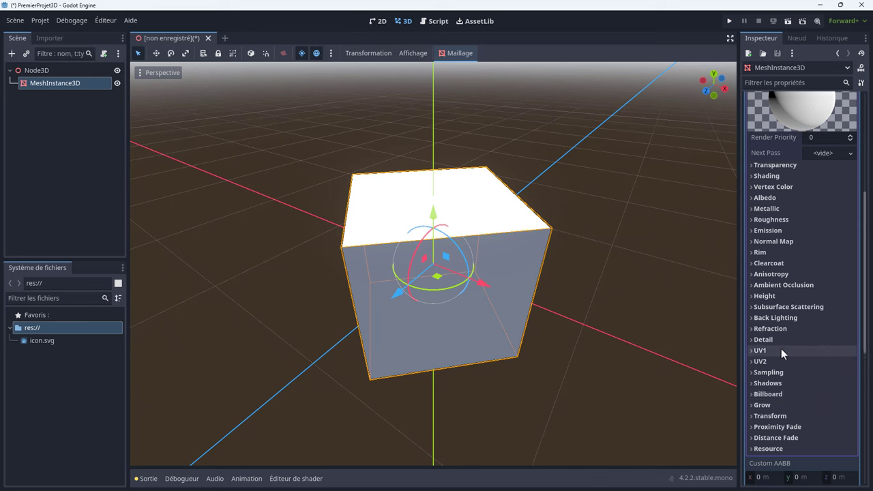
{"action": "left_click", "coordinate": [752, 197]}
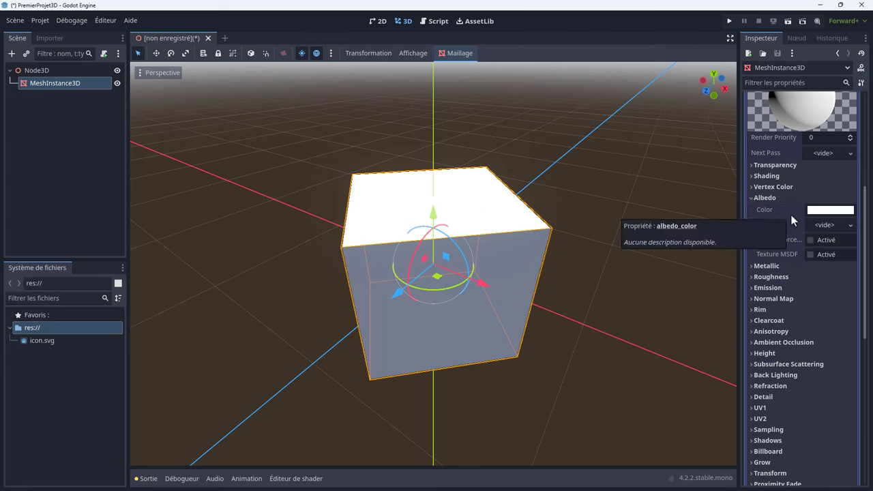
- Briefly inspect the Metallic, Roughness and Normal Map sections, folding each back
{"action": "left_click", "coordinate": [752, 266]}
{"action": "left_click", "coordinate": [751, 268]}
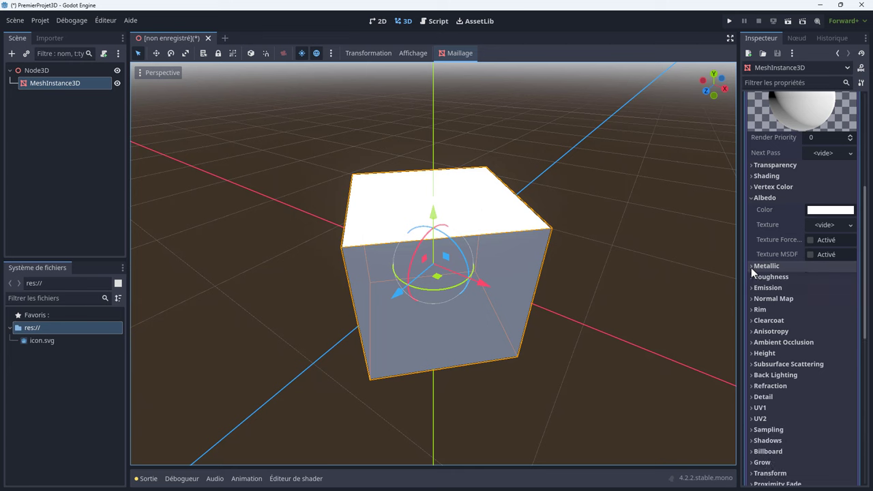
{"action": "left_click", "coordinate": [751, 278]}
{"action": "left_click", "coordinate": [751, 278]}
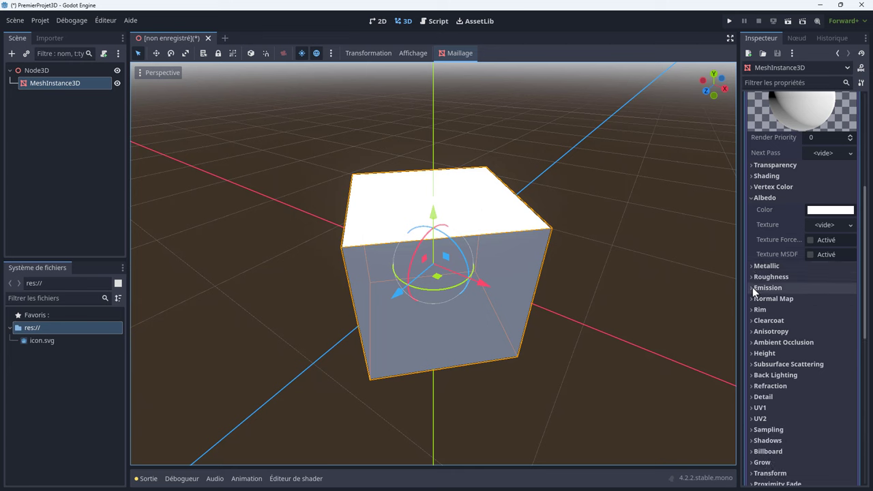
{"action": "left_click", "coordinate": [752, 299]}
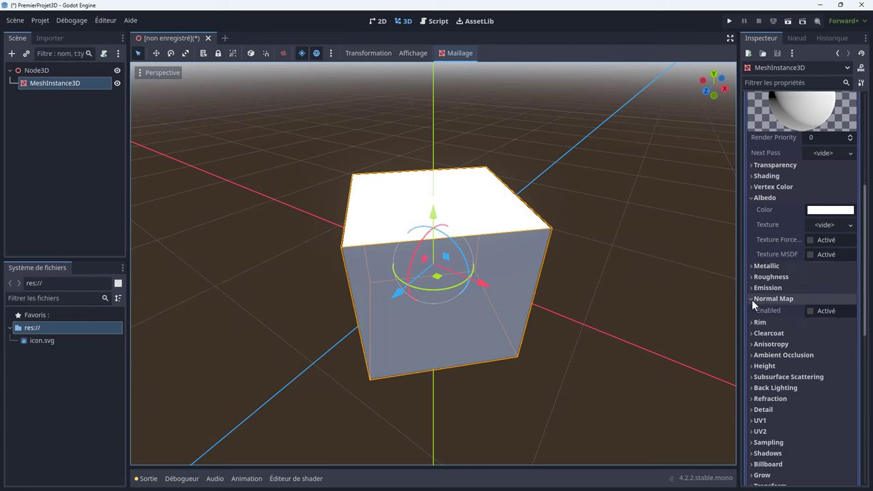
{"action": "left_click", "coordinate": [752, 299]}
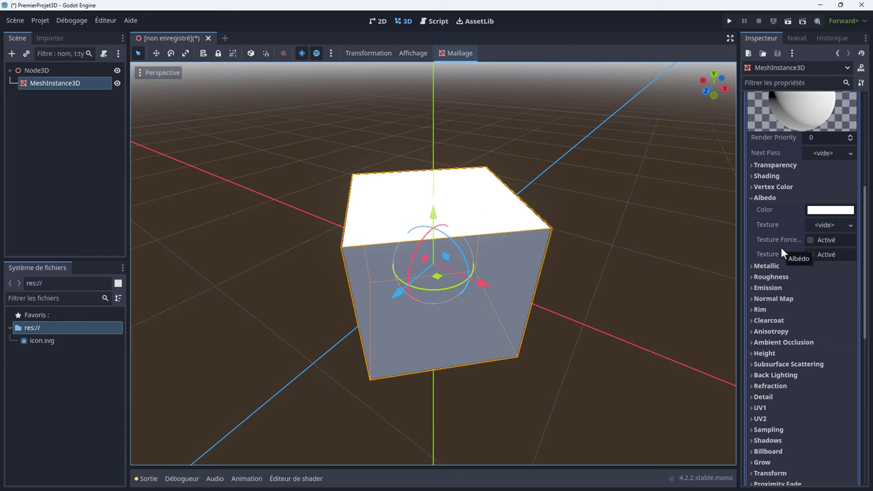
- Change the albedo colour to red (d73c45) by raising HSV saturation in the picker
{"action": "left_click", "coordinate": [829, 211]}
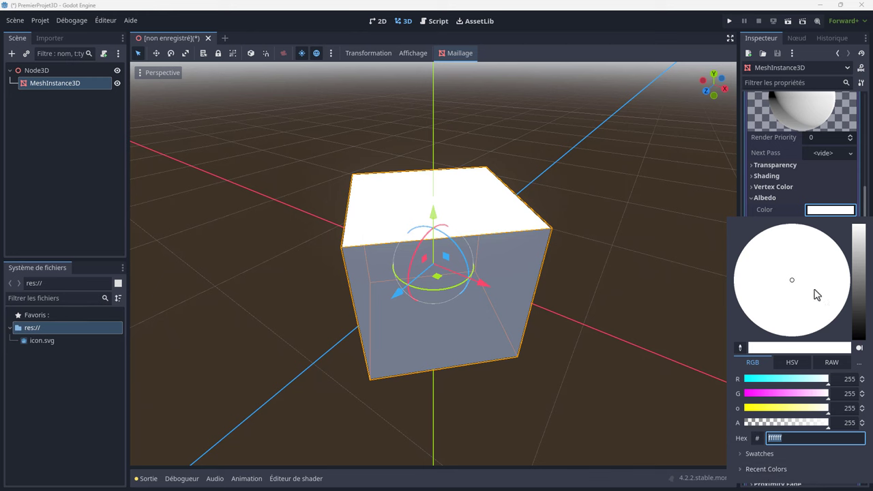
{"action": "left_click", "coordinate": [792, 365]}
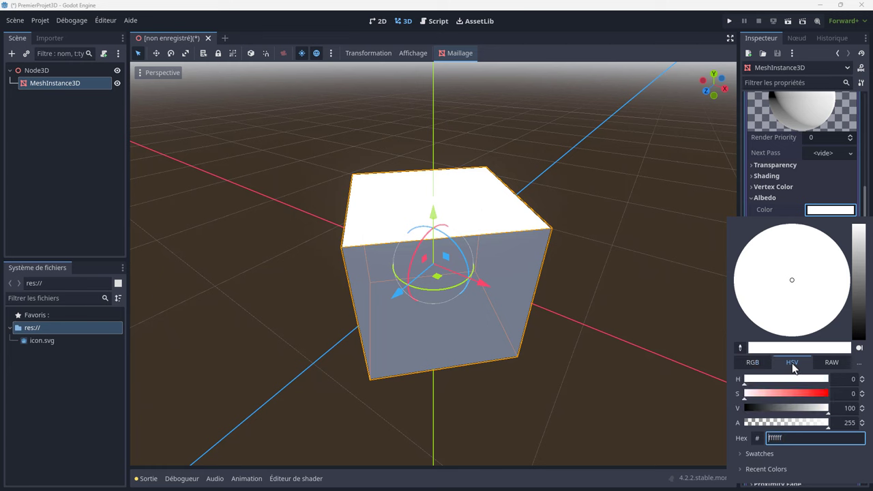
{"action": "left_click_drag", "start_coordinate": [761, 394], "coordinate": [821, 395]}
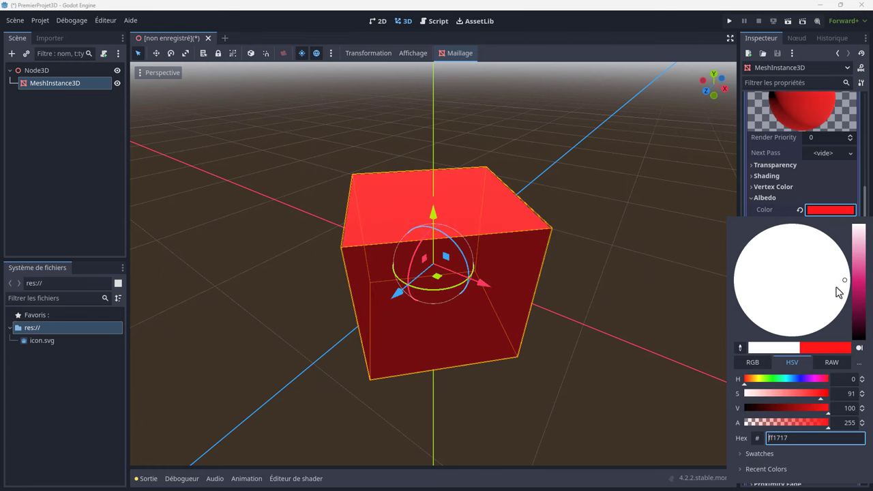
{"action": "left_click_drag", "start_coordinate": [838, 290], "coordinate": [807, 284]}
{"action": "left_click", "coordinate": [822, 395]}
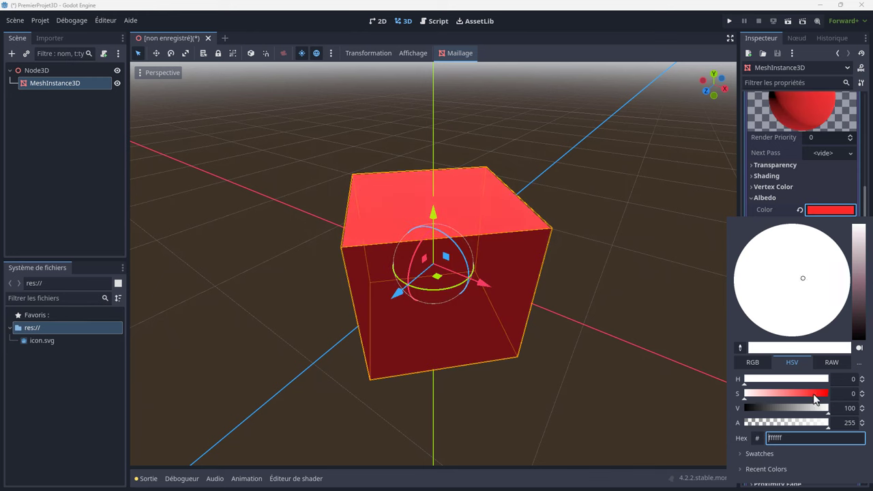
{"action": "mouse_move", "coordinate": [859, 302]}
{"action": "left_mouse_down"}
{"action": "mouse_move", "coordinate": [858, 276]}
{"action": "mouse_move", "coordinate": [858, 285]}
{"action": "mouse_move", "coordinate": [826, 301]}
{"action": "mouse_move", "coordinate": [832, 282]}
{"action": "mouse_move", "coordinate": [837, 299]}
{"action": "left_mouse_up"}
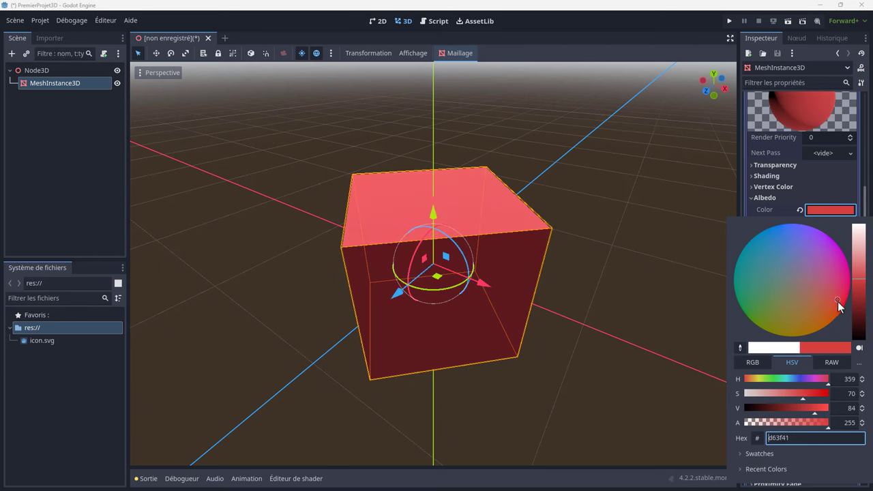
{"action": "left_click", "coordinate": [649, 323]}
{"action": "scroll", "coordinate": [626, 320], "scroll_direction": "down", "scroll_amount": 2}
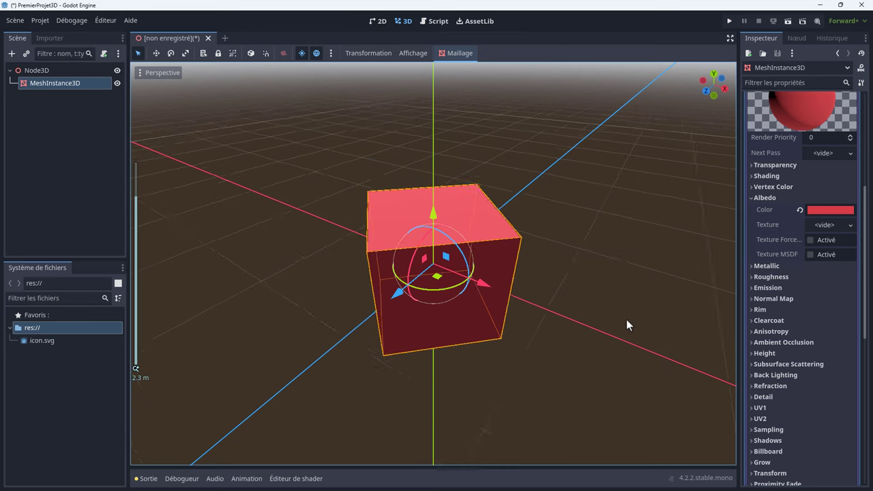
{"action": "right_click_drag", "start_coordinate": [624, 320], "coordinate": [627, 320]}
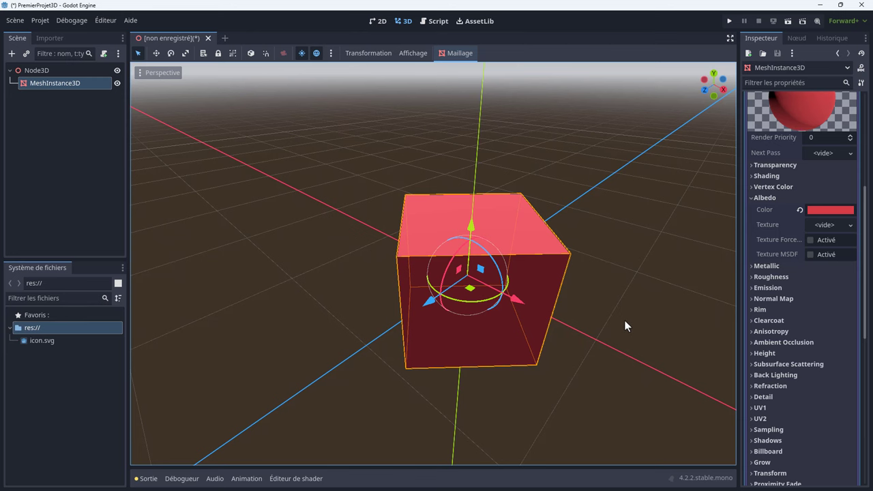
{"action": "scroll", "coordinate": [625, 320], "scroll_direction": "up", "scroll_amount": 3}
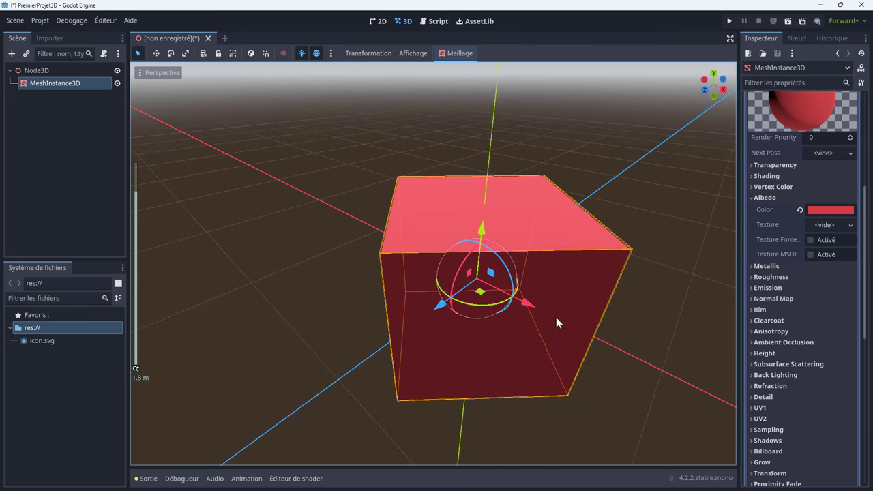
{"action": "scroll", "coordinate": [591, 338], "scroll_direction": "down", "scroll_amount": 3}
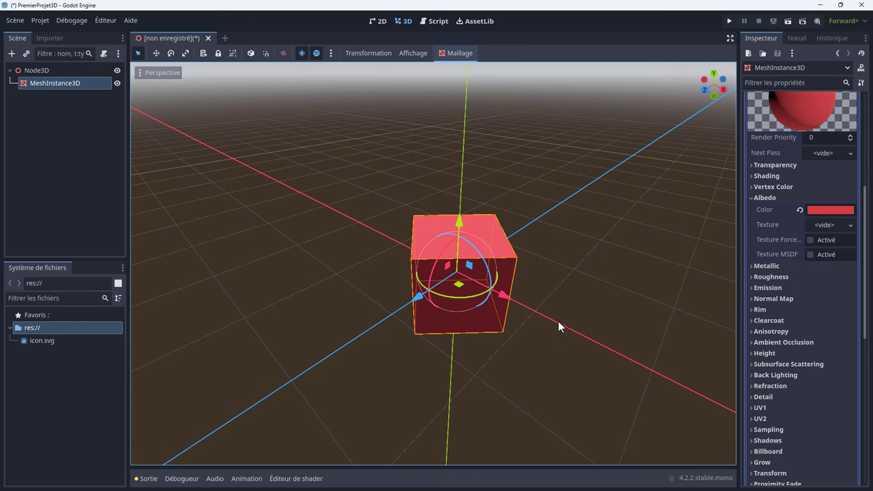
{"action": "scroll", "coordinate": [594, 322], "scroll_direction": "up", "scroll_amount": 1}
{"action": "mouse_move", "coordinate": [593, 322]}
{"action": "middle_mouse_down"}
{"action": "mouse_move", "coordinate": [533, 280]}
{"action": "mouse_move", "coordinate": [398, 246]}
{"action": "mouse_move", "coordinate": [545, 310]}
{"action": "mouse_move", "coordinate": [660, 294]}
{"action": "middle_mouse_up"}
- Run the project, making the current scene main and saving it as CubeScene.tscn
{"action": "left_click", "coordinate": [634, 303]}
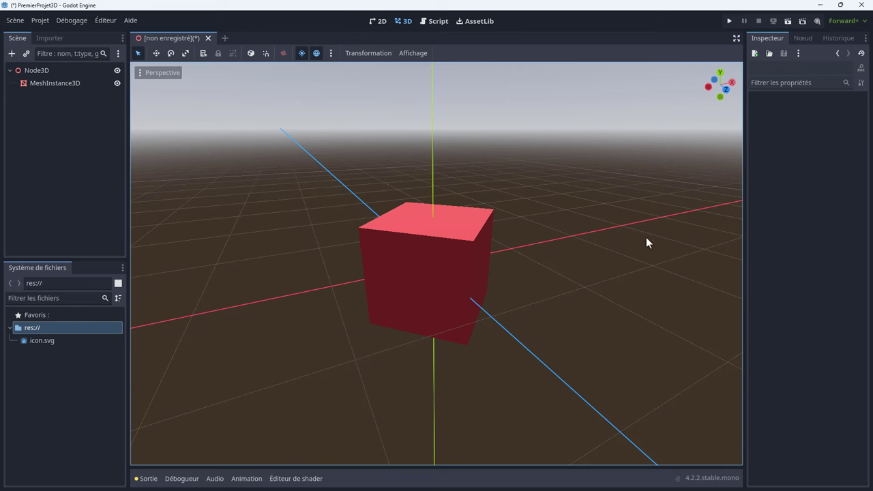
{"action": "left_click", "coordinate": [728, 21]}
{"action": "left_click", "coordinate": [498, 260]}
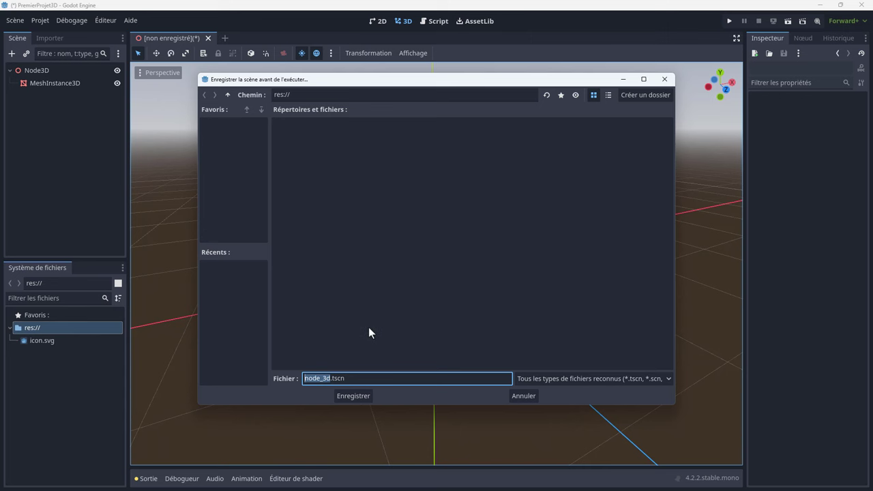
{"action": "type", "text": "CubeScene"}
{"action": "key", "text": "Return"}
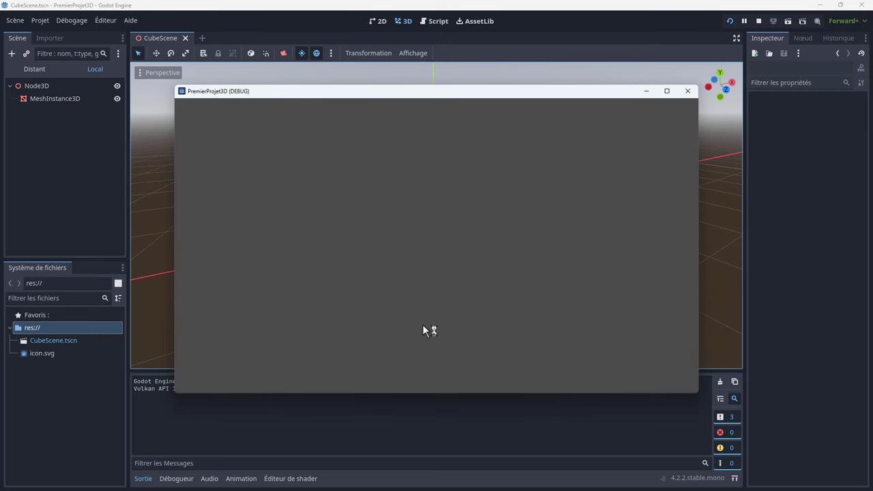
- Close the PremierProjet3D (DEBUG) window and collapse the Output (Sortie) panel
{"action": "left_click", "coordinate": [692, 94]}
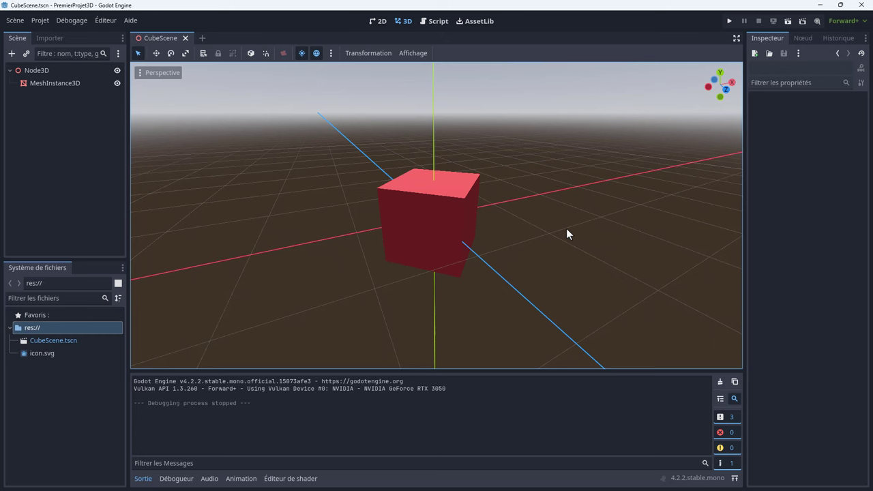
{"action": "left_click", "coordinate": [144, 478]}
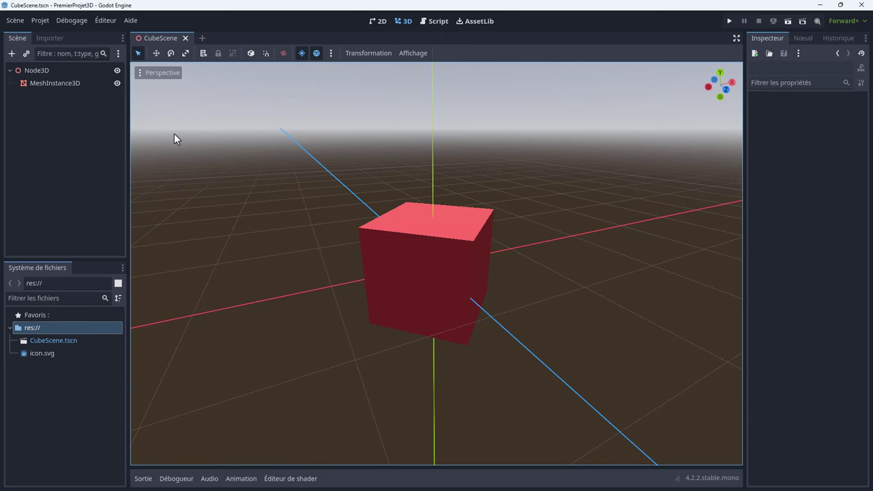
- Add a Camera3D as a child of the root Node3D
{"action": "left_click", "coordinate": [38, 72]}
{"action": "right_click", "coordinate": [37, 71]}
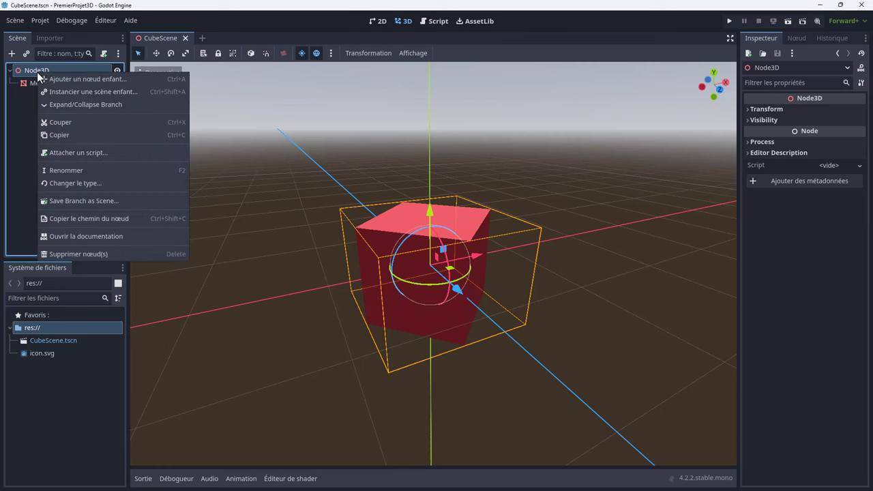
{"action": "left_click", "coordinate": [62, 77]}
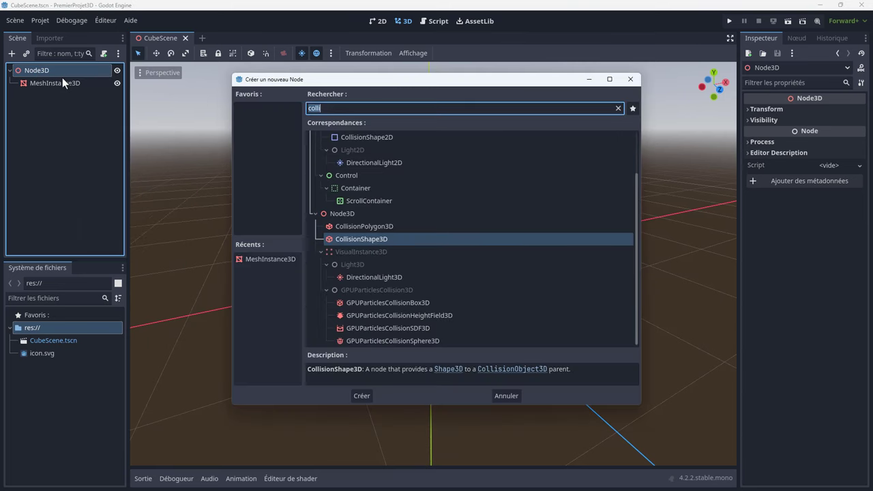
{"action": "type", "text": "came"}
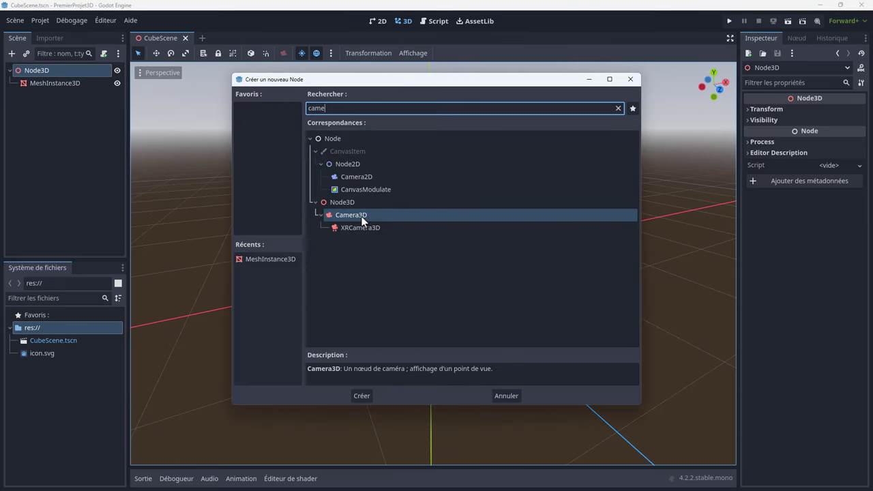
{"action": "double_click", "coordinate": [363, 220]}
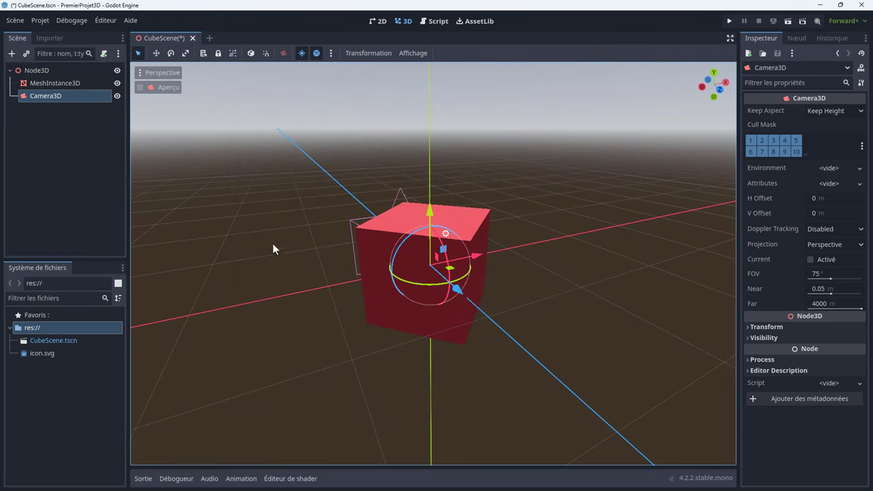
- Move the camera along its Z axis so it sits beside the red cube
{"action": "middle_click_drag", "start_coordinate": [302, 329], "coordinate": [429, 331]}
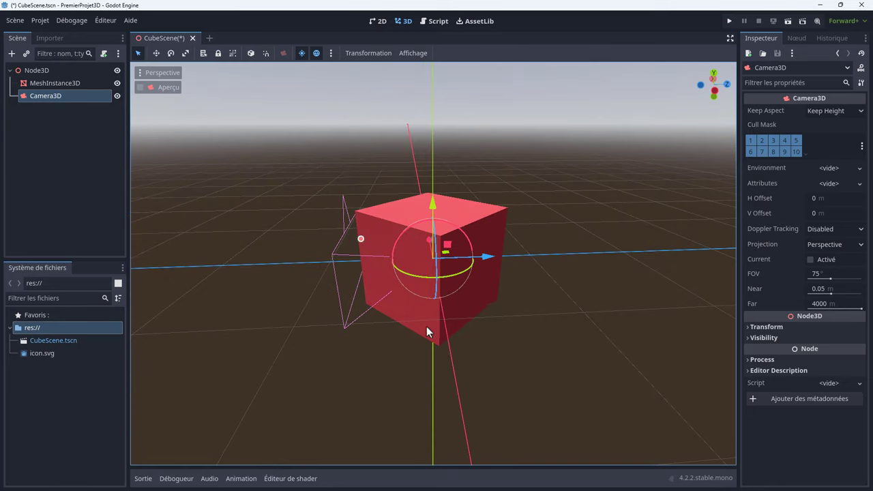
{"action": "mouse_move", "coordinate": [488, 262]}
{"action": "left_mouse_down"}
{"action": "mouse_move", "coordinate": [325, 268]}
{"action": "mouse_move", "coordinate": [693, 312]}
{"action": "left_mouse_up"}
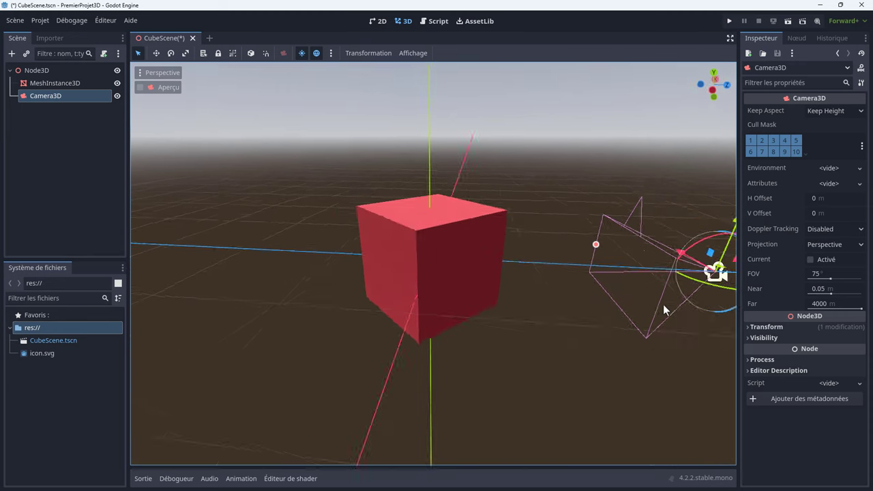
{"action": "scroll", "coordinate": [635, 299], "scroll_direction": "up", "scroll_amount": 3}
{"action": "middle_click_drag", "start_coordinate": [568, 304], "coordinate": [462, 317], "text": "shift"}
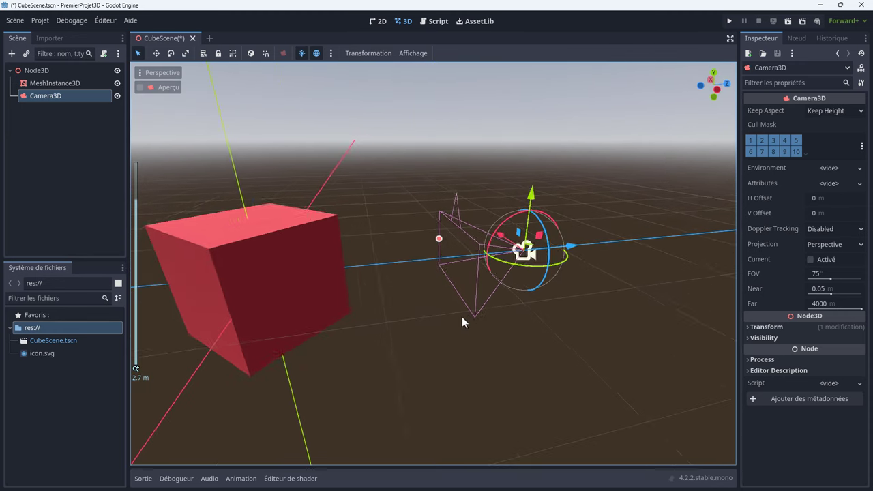
- Push the Camera3D further along its axis and preview the framing through it
{"action": "left_click", "coordinate": [581, 253]}
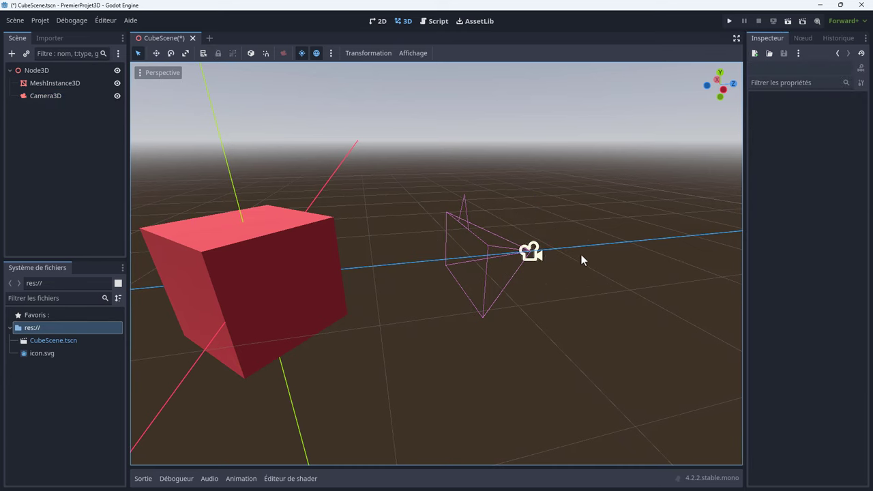
{"action": "left_click", "coordinate": [48, 98]}
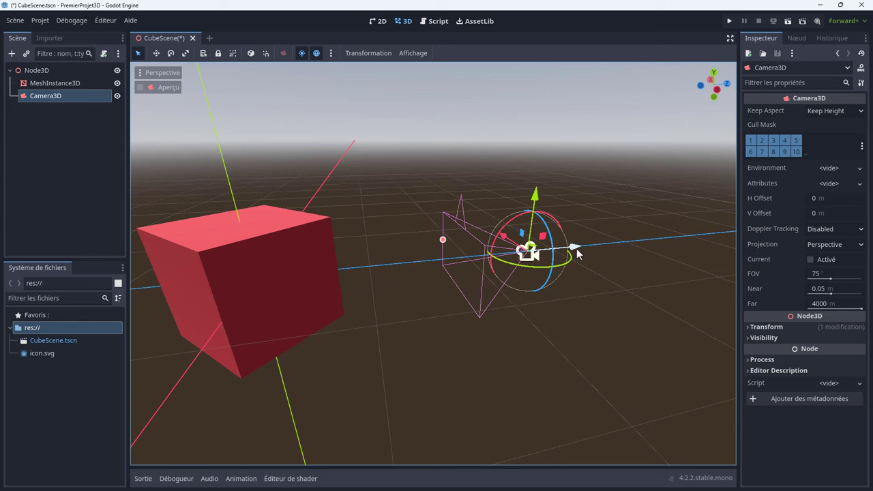
{"action": "left_click_drag", "start_coordinate": [575, 248], "coordinate": [579, 249]}
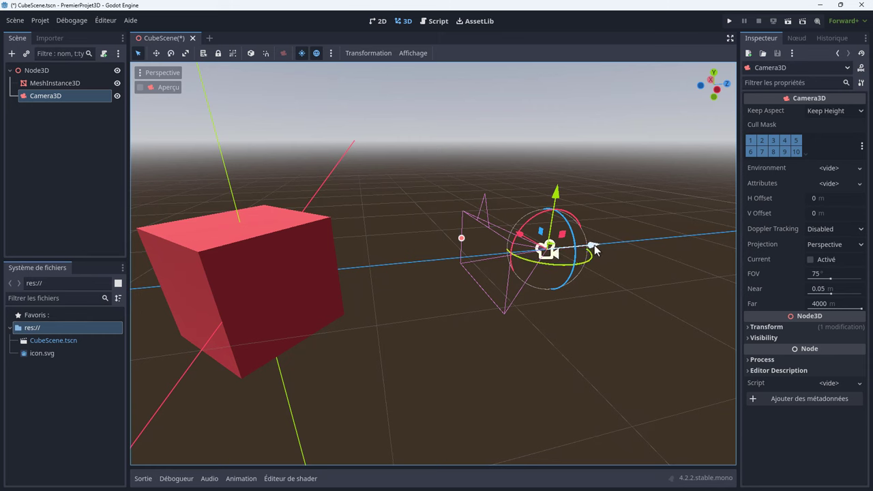
{"action": "left_click_drag", "start_coordinate": [557, 253], "coordinate": [593, 249]}
{"action": "left_click", "coordinate": [158, 89]}
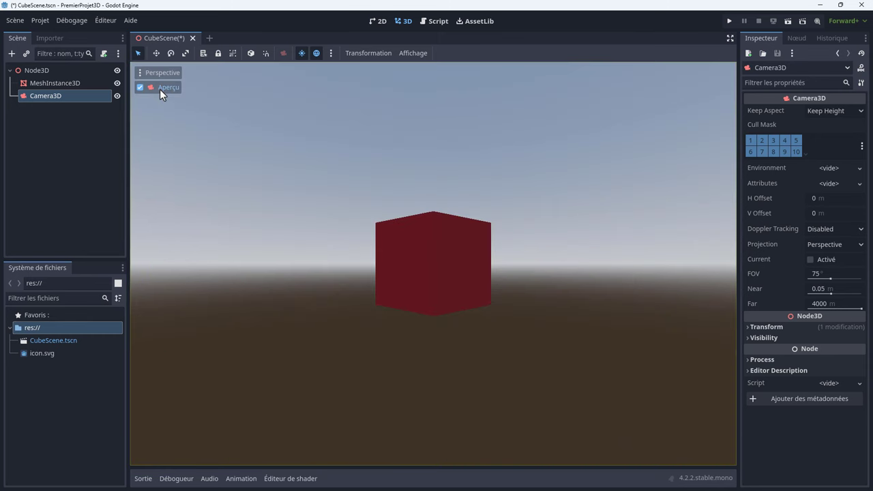
{"action": "left_click", "coordinate": [159, 89]}
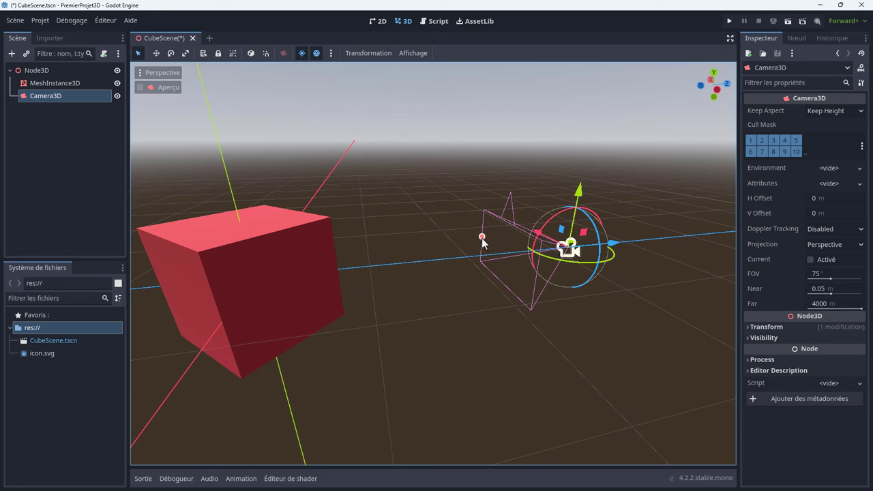
- Widen the camera's field of view to 76.9° and recheck the framing
{"action": "mouse_move", "coordinate": [481, 238]}
{"action": "left_mouse_down"}
{"action": "mouse_move", "coordinate": [478, 251]}
{"action": "mouse_move", "coordinate": [482, 236]}
{"action": "left_mouse_up"}
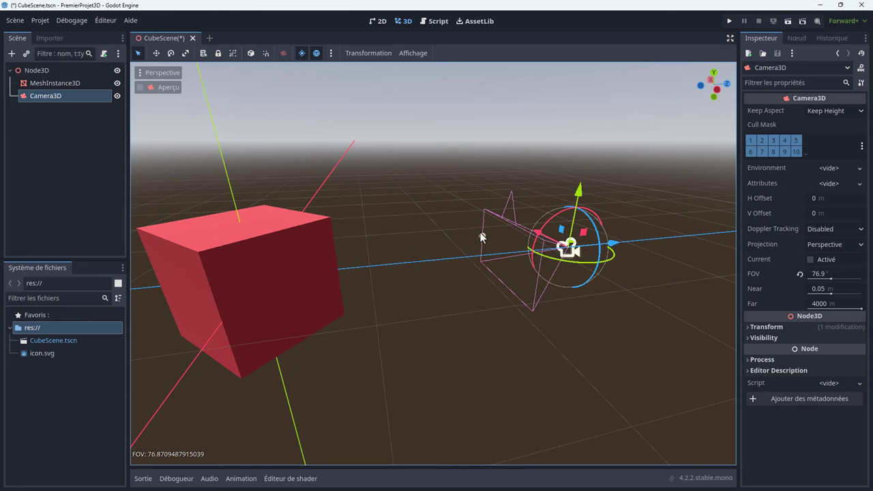
{"action": "left_click", "coordinate": [168, 88]}
{"action": "left_click", "coordinate": [169, 88]}
- Add a DirectionalLight3D and raise it high above the red cube
{"action": "left_click", "coordinate": [12, 55]}
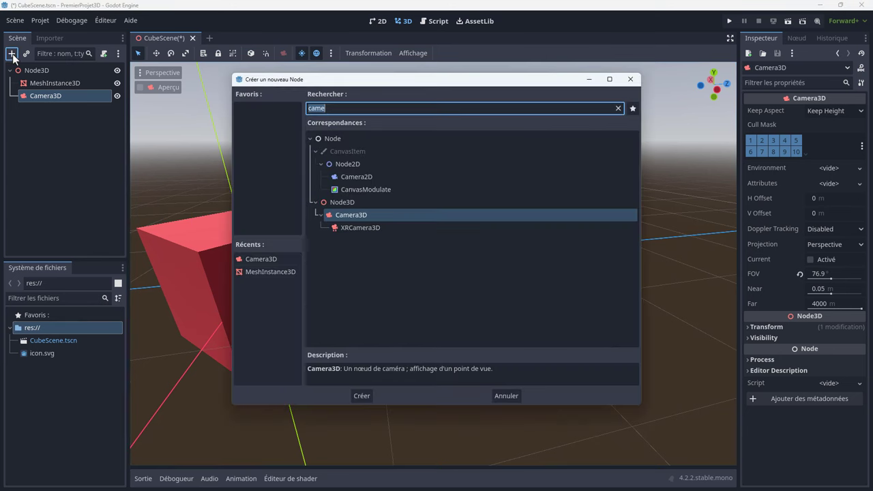
{"action": "type", "text": "ligh"}
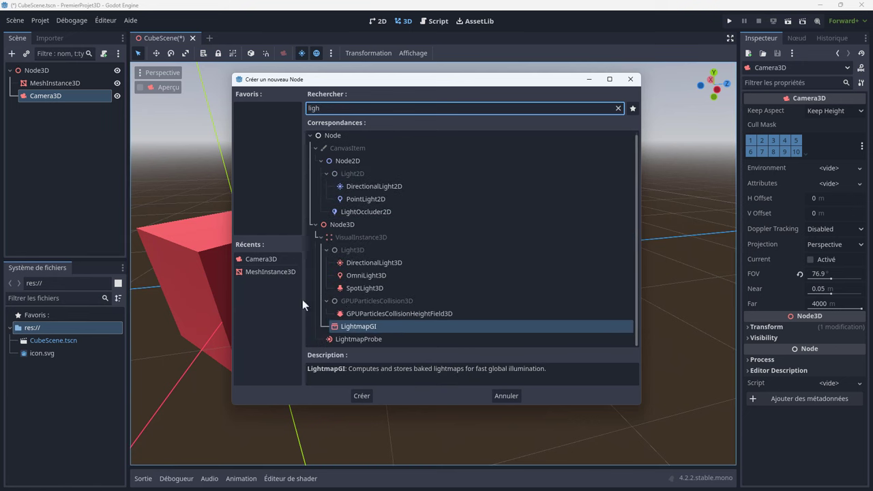
{"action": "double_click", "coordinate": [380, 263]}
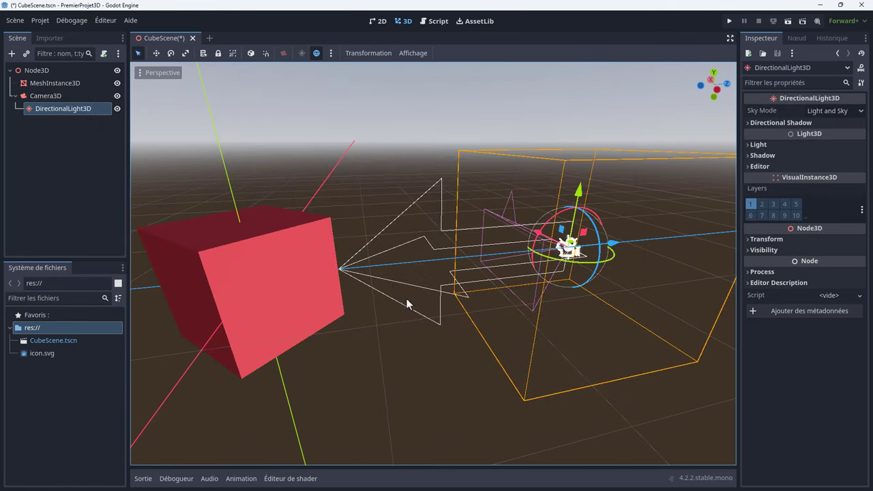
{"action": "scroll", "coordinate": [413, 247], "scroll_direction": "down", "scroll_amount": 3}
{"action": "left_click_drag", "start_coordinate": [513, 202], "coordinate": [504, 98]}
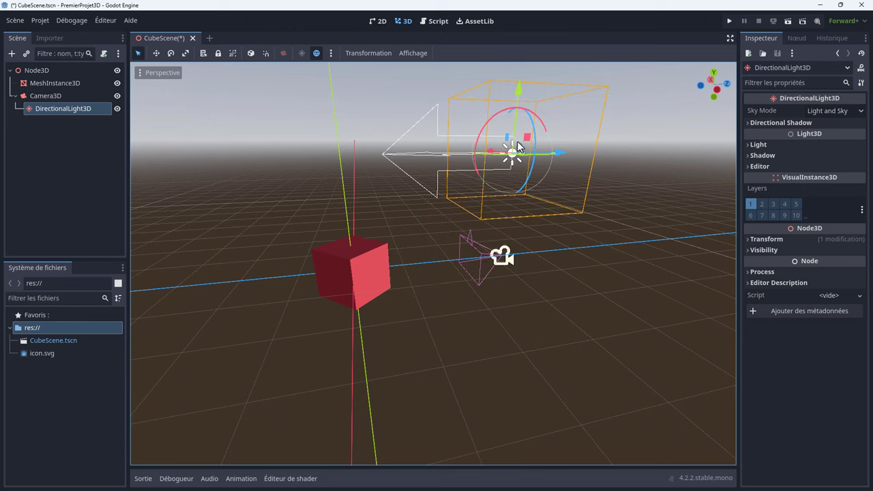
{"action": "middle_click_drag", "start_coordinate": [581, 214], "coordinate": [549, 239]}
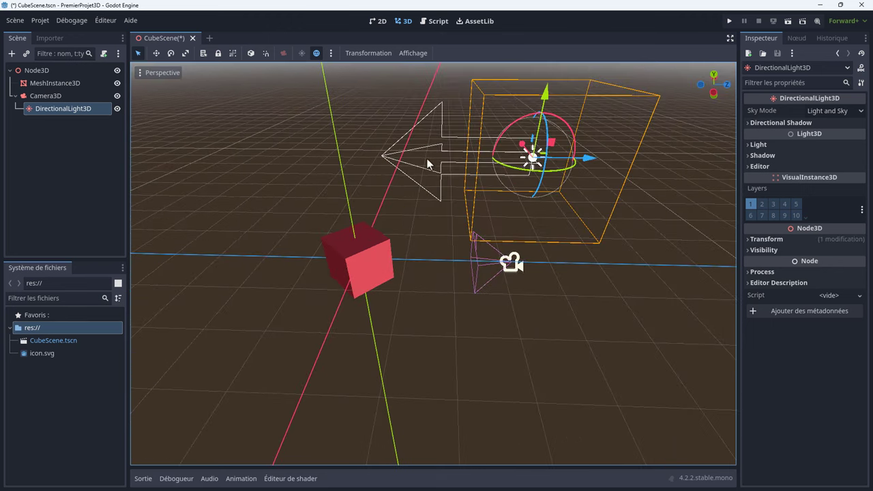
{"action": "middle_click_drag", "start_coordinate": [426, 158], "coordinate": [427, 140]}
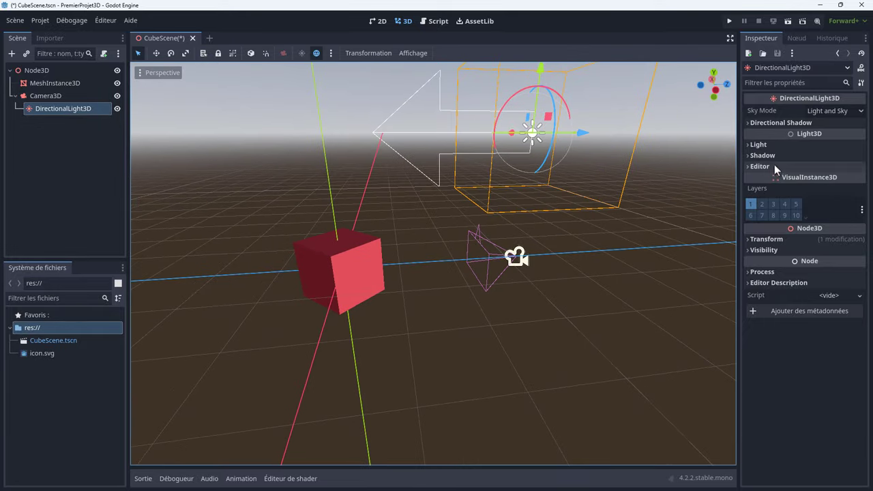
- Rotate the light to -65.5° X, -10.7° Y and raise its energy to 1.453
{"action": "left_click", "coordinate": [748, 239]}
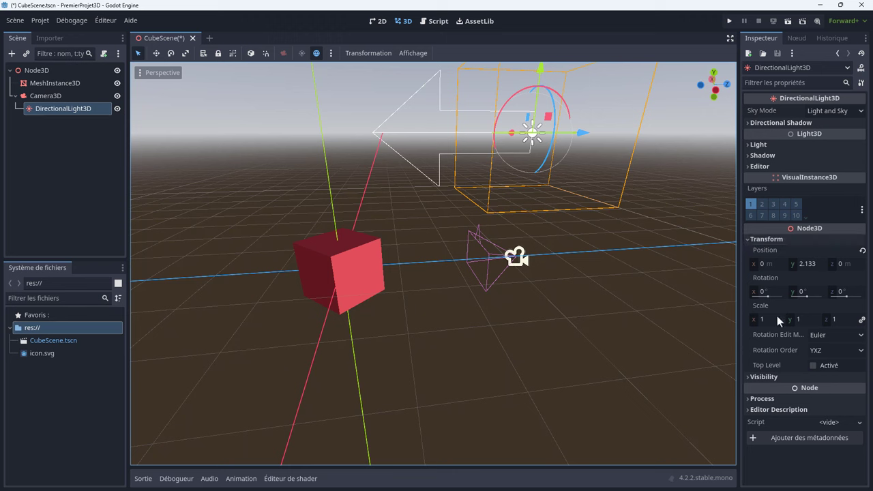
{"action": "mouse_move", "coordinate": [805, 293]}
{"action": "left_mouse_down"}
{"action": "mouse_move", "coordinate": [807, 300]}
{"action": "mouse_move", "coordinate": [767, 304]}
{"action": "left_mouse_up"}
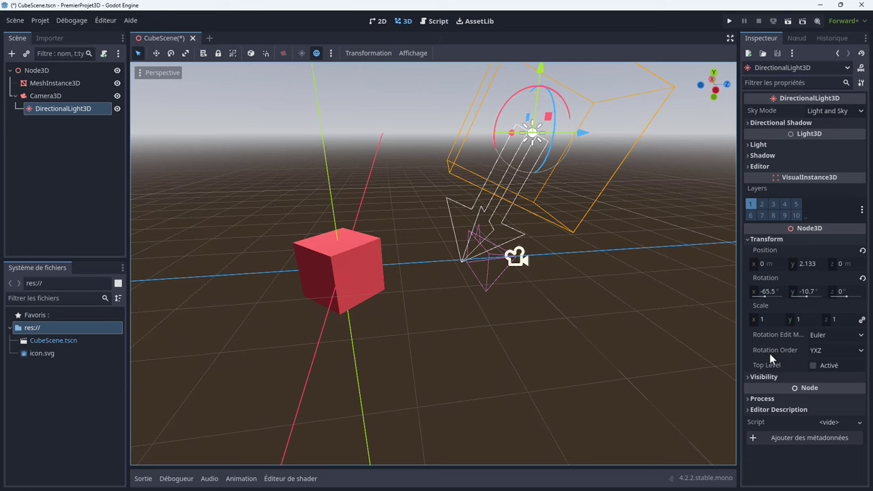
{"action": "left_click", "coordinate": [756, 145]}
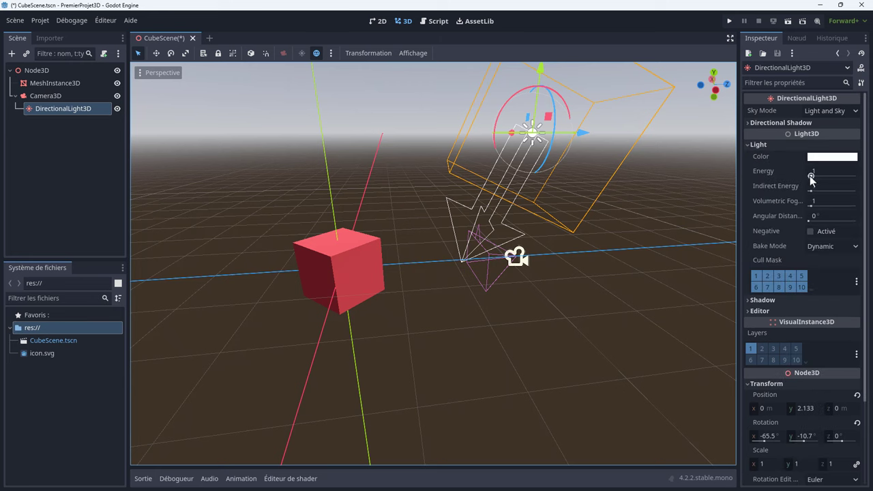
{"action": "left_click_drag", "start_coordinate": [812, 176], "coordinate": [812, 177]}
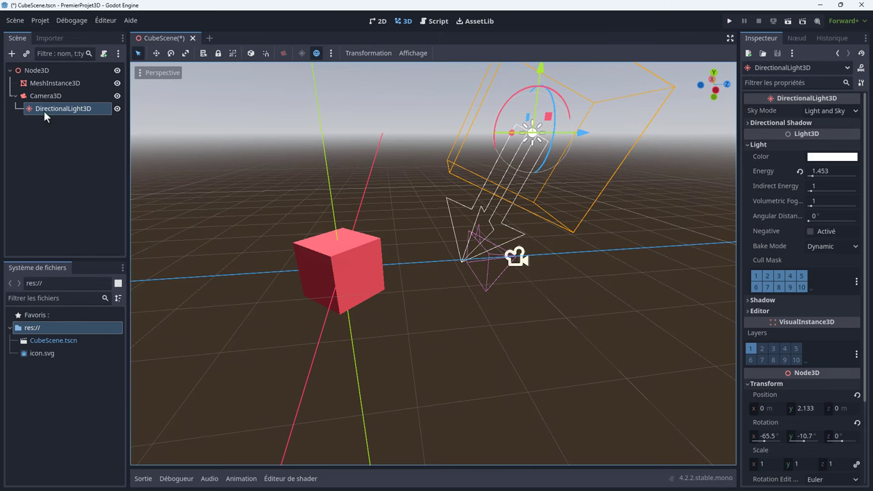
- Move DirectionalLight3D out from under Camera3D, then save and test-run the scene
{"action": "left_click_drag", "start_coordinate": [63, 108], "coordinate": [54, 89]}
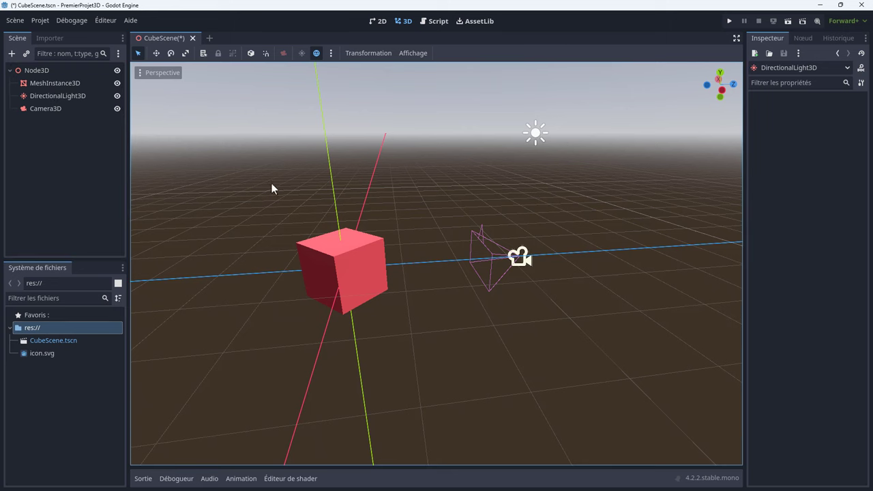
{"action": "left_click", "coordinate": [731, 22]}
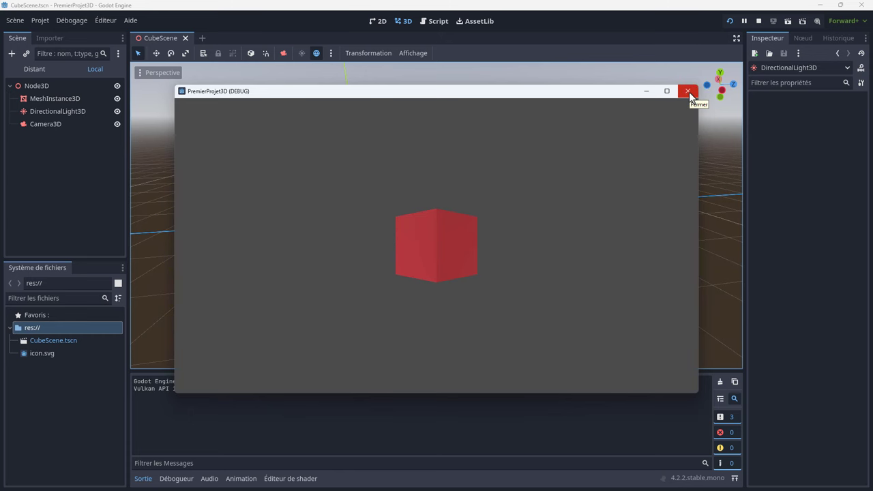
{"action": "left_click", "coordinate": [689, 95]}
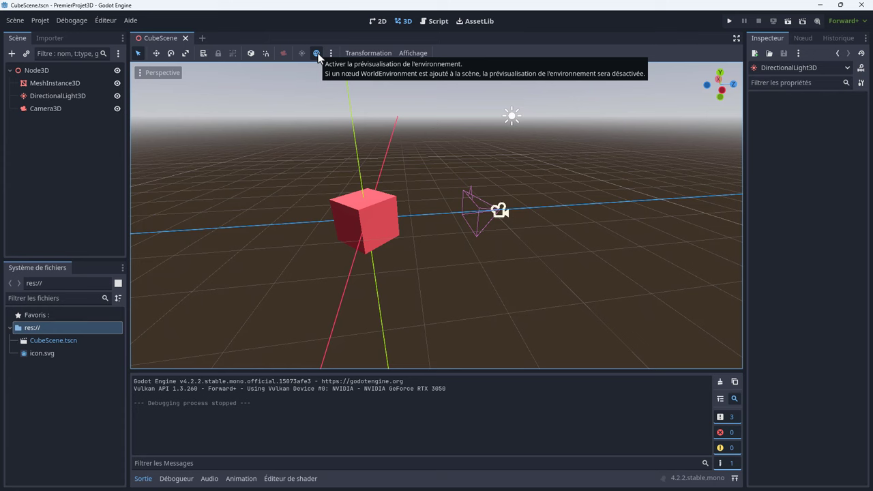
- Switch off the editor's sky and ground preview so the cube shows on flat grey
{"action": "left_click", "coordinate": [316, 53]}
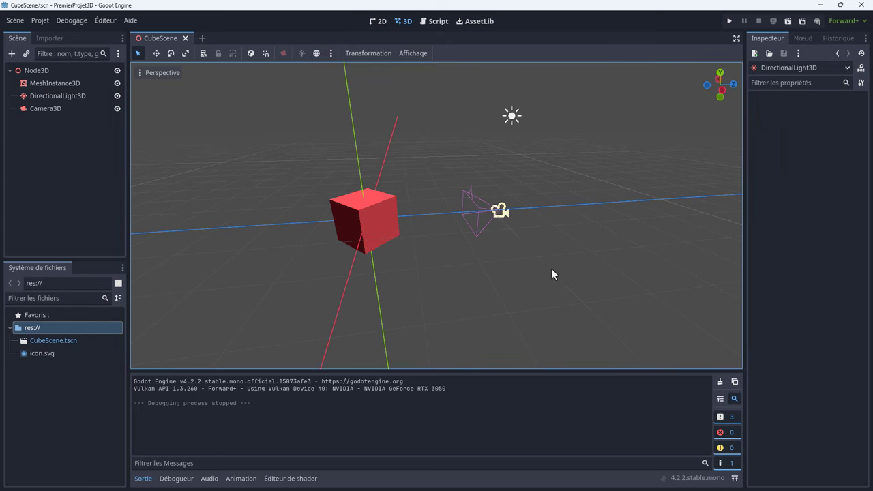
{"action": "left_click", "coordinate": [317, 53]}
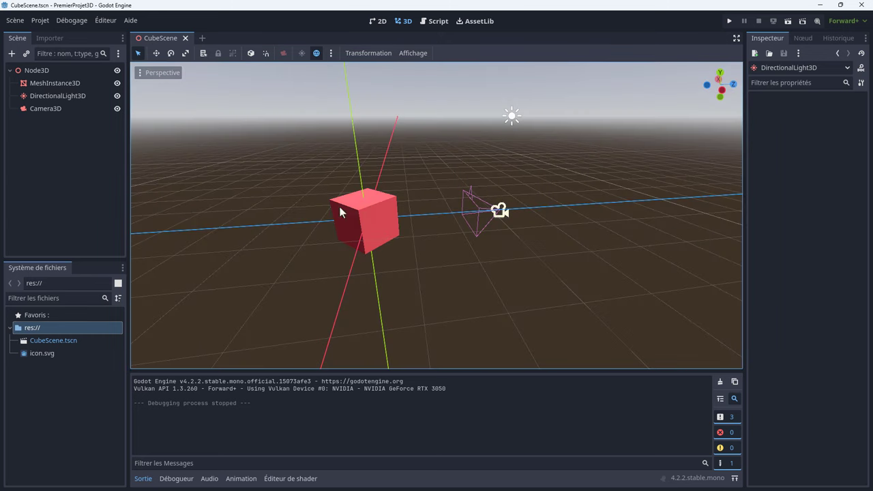
{"action": "left_click", "coordinate": [316, 53]}
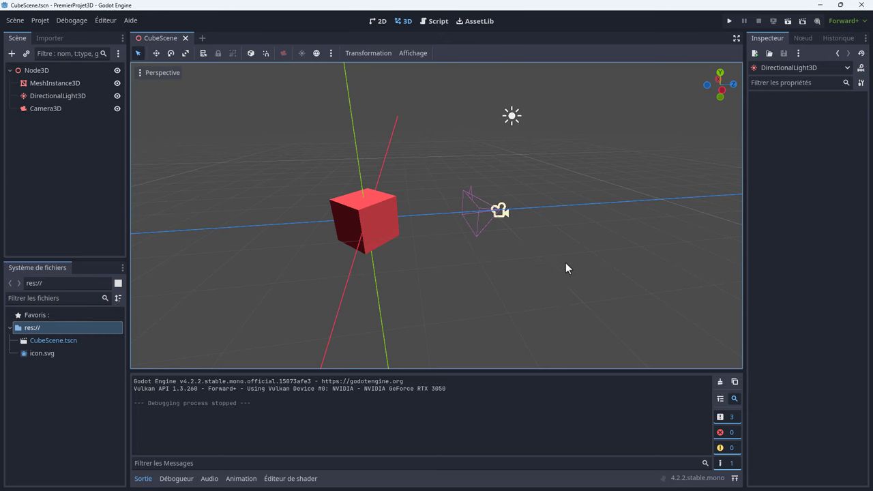
{"action": "middle_click_drag", "start_coordinate": [566, 263], "coordinate": [513, 263]}
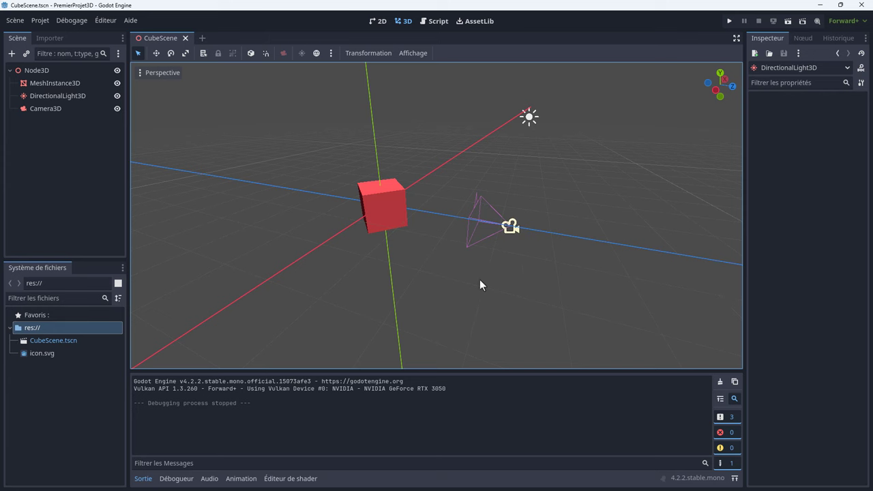
- Add a WorldEnvironment node with a new Environment resource
{"action": "left_click", "coordinate": [11, 54]}
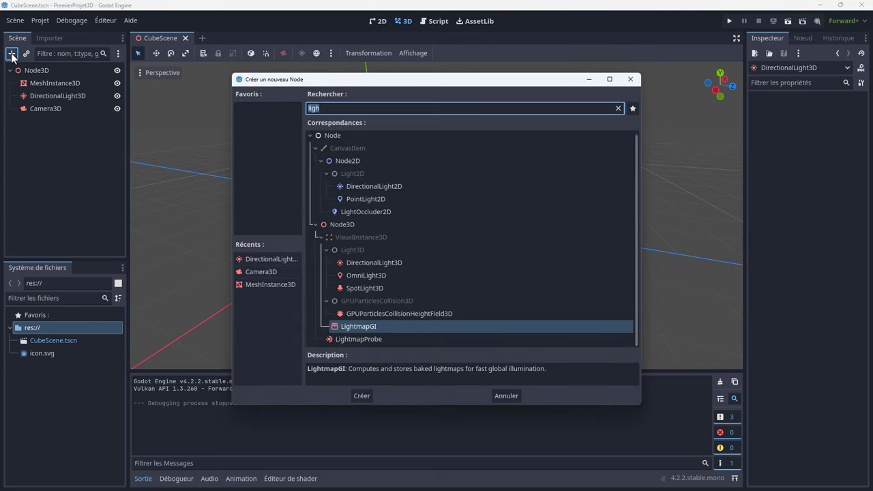
{"action": "type", "text": "envi"}
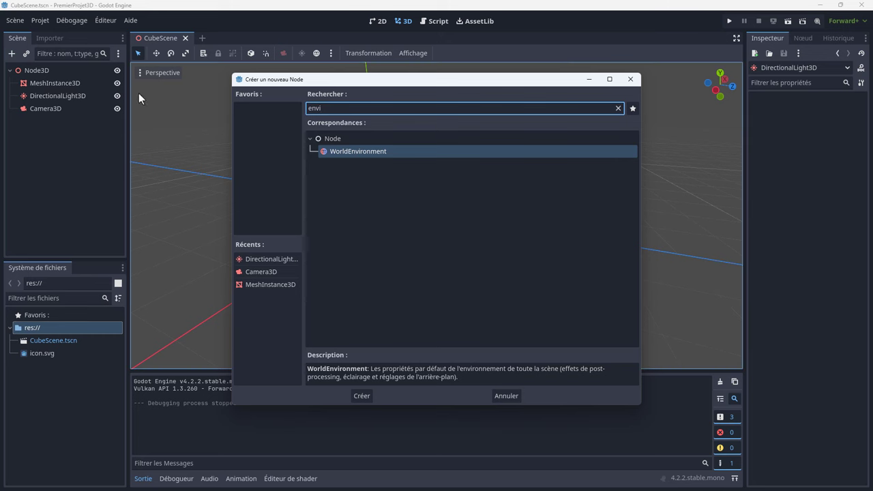
{"action": "double_click", "coordinate": [346, 152]}
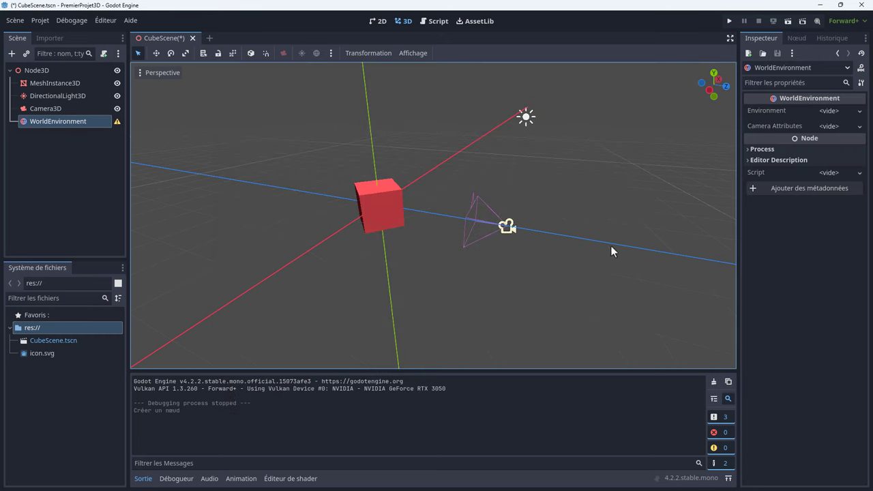
{"action": "left_click", "coordinate": [859, 111]}
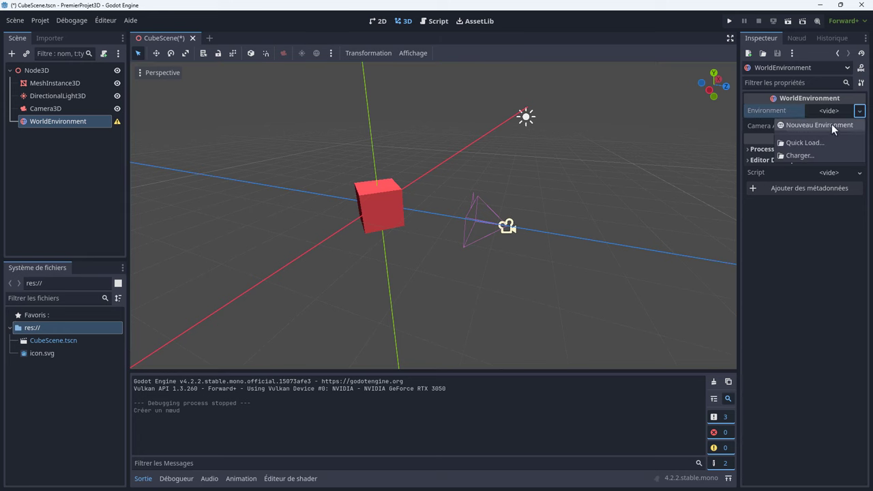
{"action": "left_click", "coordinate": [832, 125]}
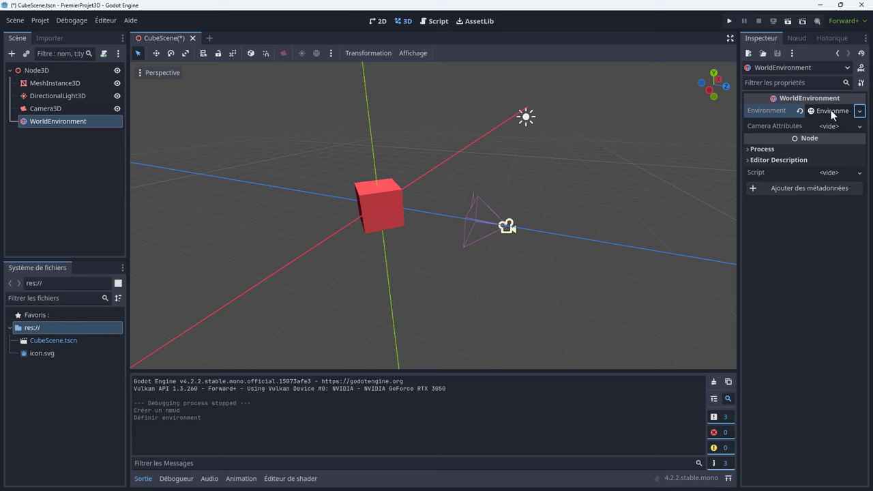
- Set the environment's Background Mode to Sky
{"action": "left_click", "coordinate": [830, 110]}
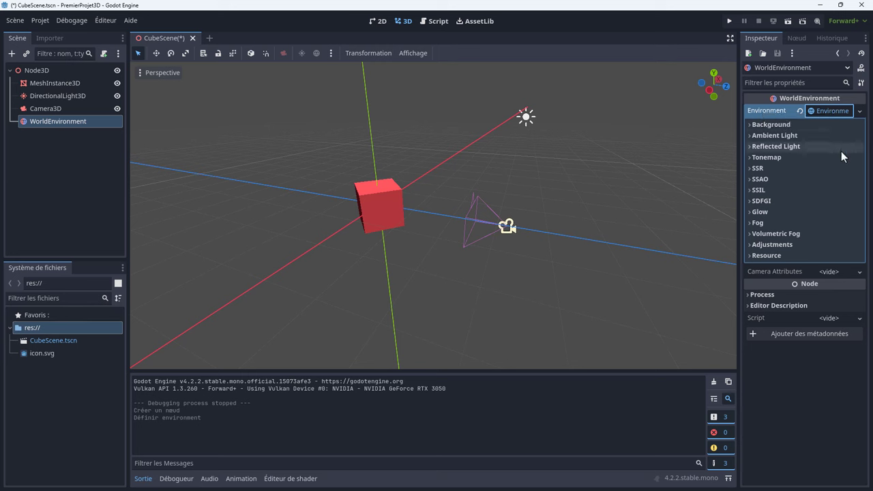
{"action": "left_click", "coordinate": [749, 125]}
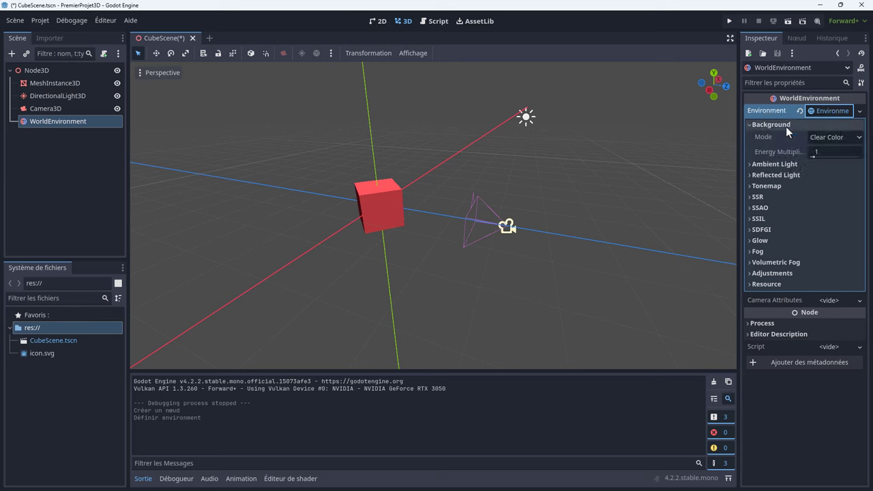
{"action": "left_click", "coordinate": [835, 136]}
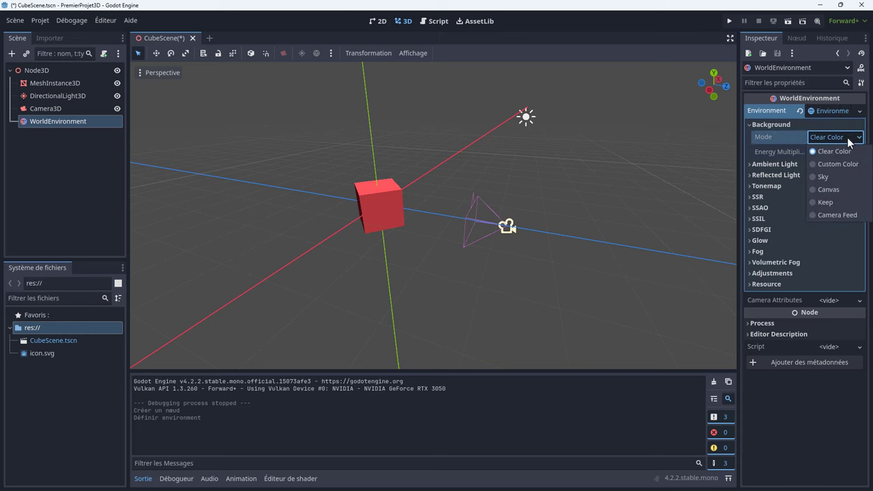
{"action": "left_click", "coordinate": [825, 176]}
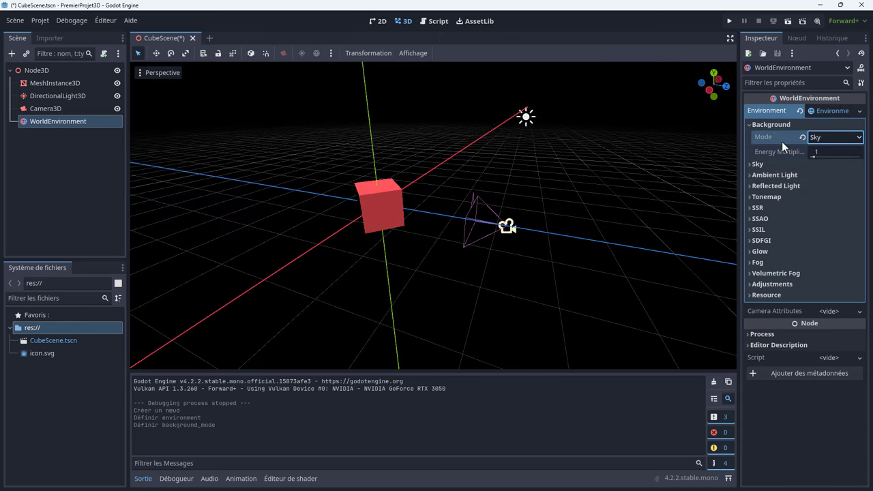
{"action": "mouse_move", "coordinate": [782, 141]}
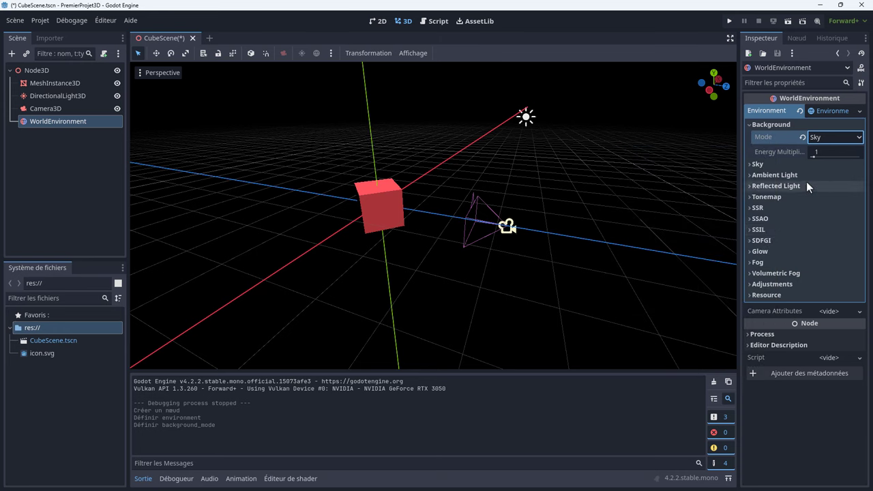
{"action": "left_click", "coordinate": [752, 164]}
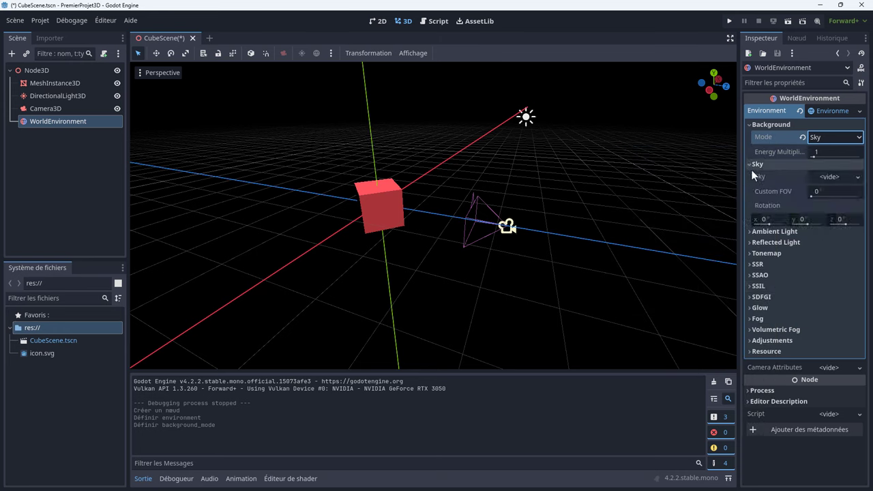
- Assign a new Sky using a new ProceduralSkyMaterial
{"action": "left_click", "coordinate": [857, 176]}
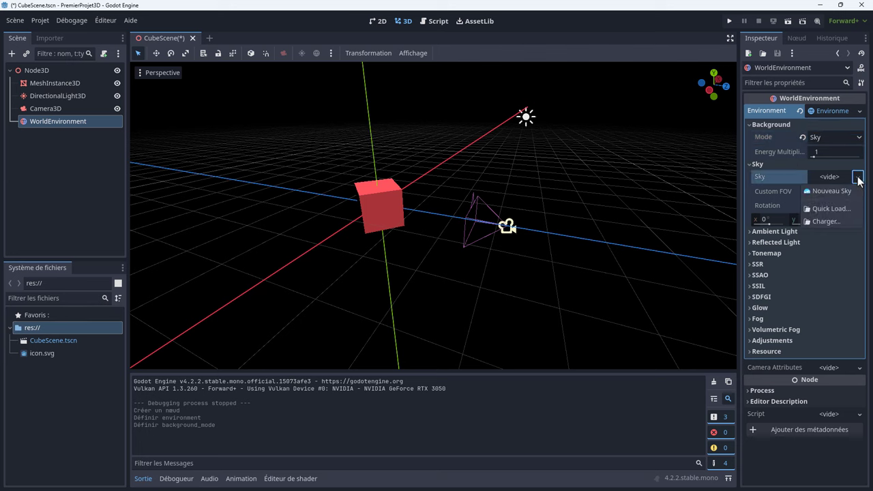
{"action": "left_click", "coordinate": [831, 192]}
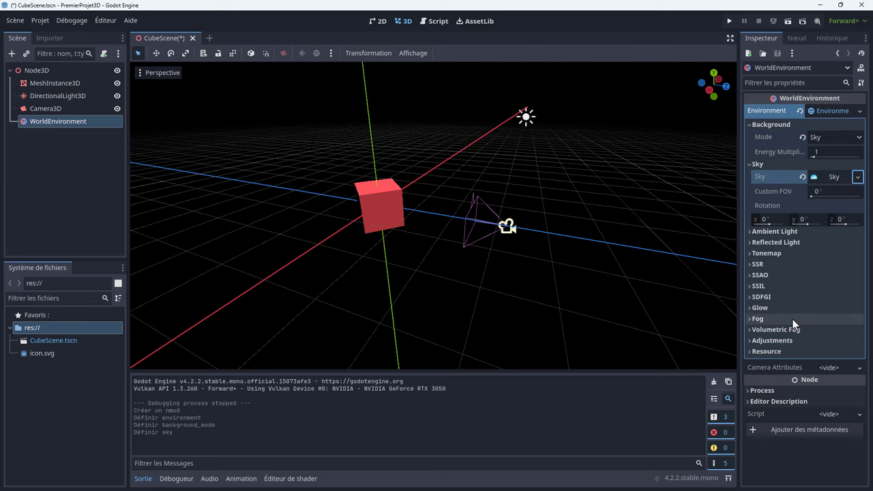
{"action": "left_click", "coordinate": [832, 179]}
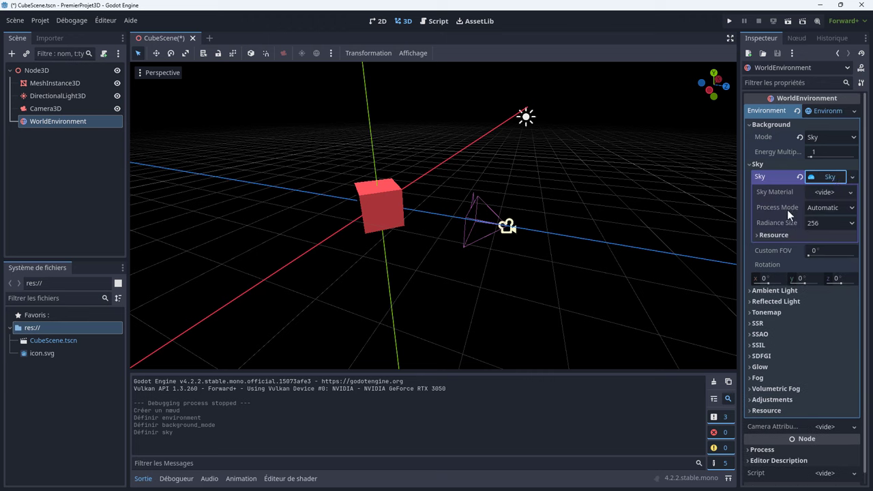
{"action": "left_click", "coordinate": [850, 194]}
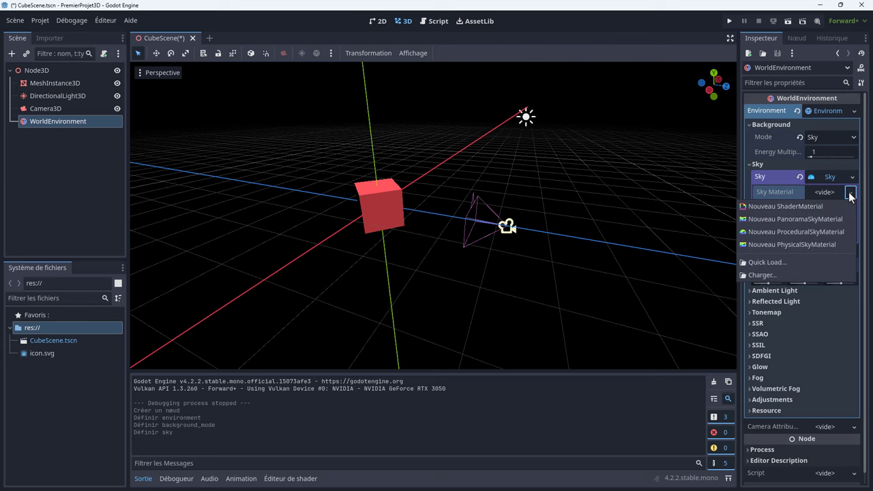
{"action": "left_click", "coordinate": [798, 231]}
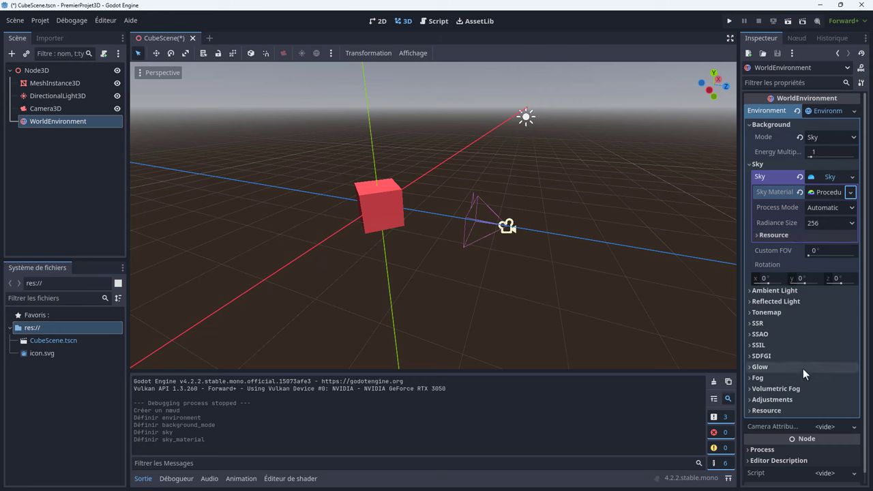
{"action": "left_click", "coordinate": [526, 251]}
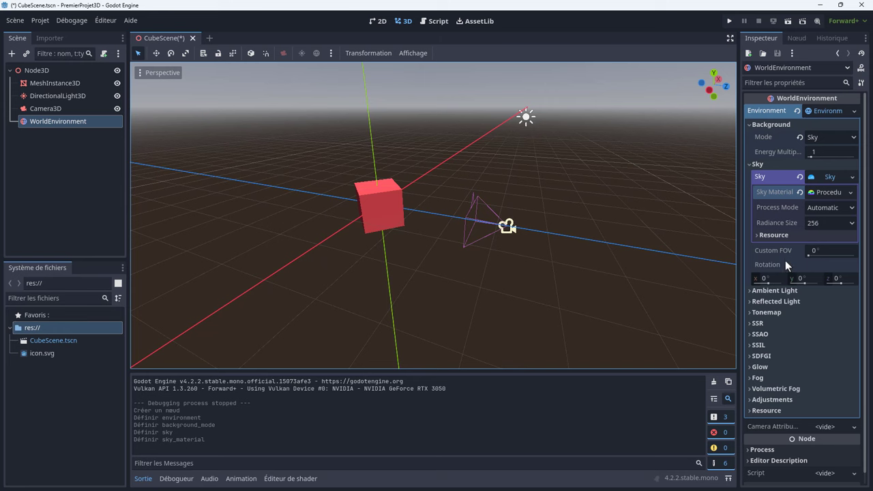
- Save and run the scene to see the cube under the procedural sky, then close it
{"action": "left_click", "coordinate": [728, 23]}
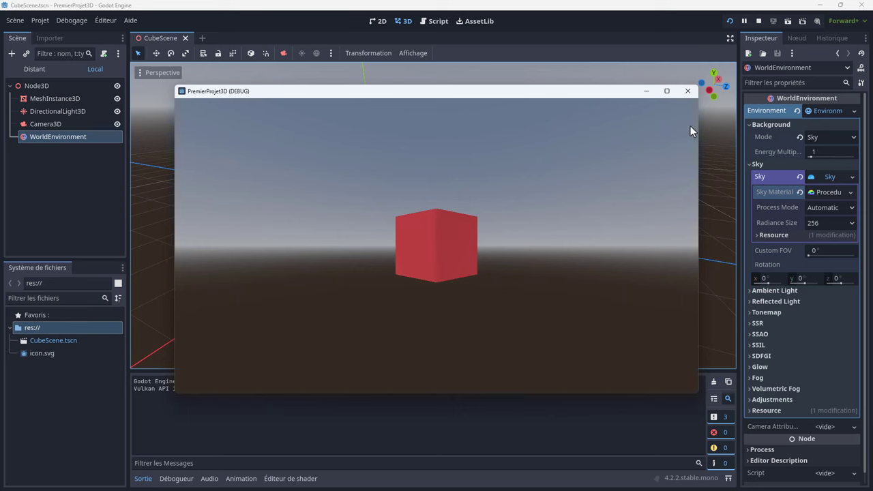
{"action": "left_click", "coordinate": [687, 92]}
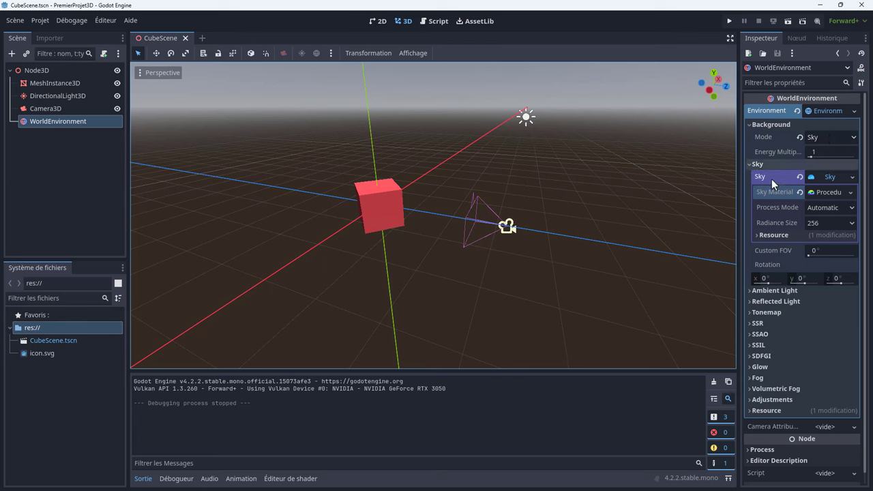
- Save the WorldEnvironment's Sky resource to its own file, SkyboxDefault.tres, in res://
{"action": "left_click", "coordinate": [836, 176]}
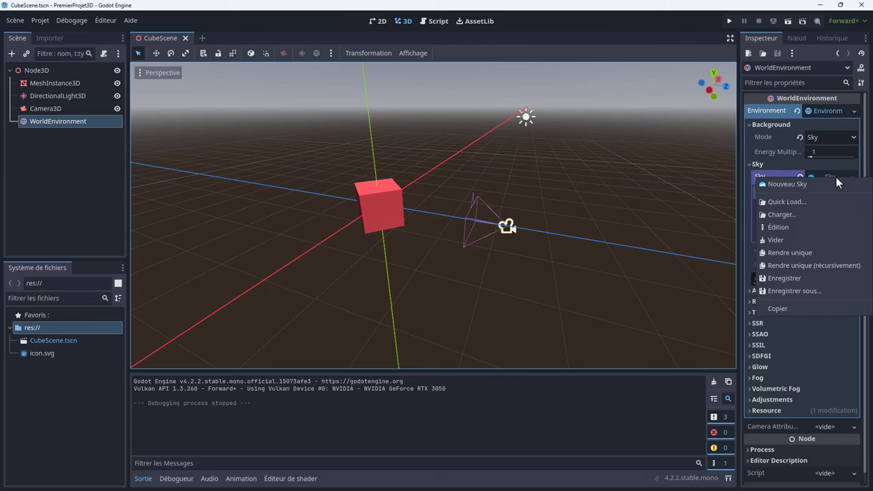
{"action": "left_click", "coordinate": [799, 291]}
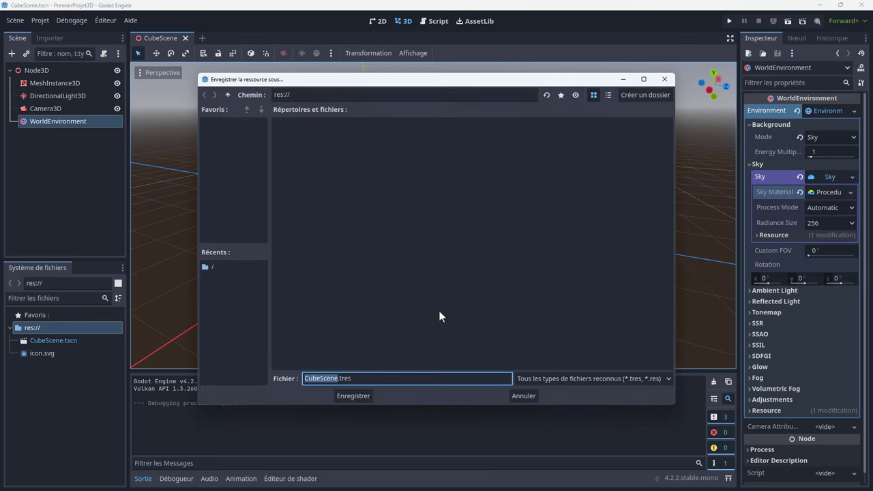
{"action": "type", "text": "Skybox"}
{"action": "type", "text": "Def"}
{"action": "type", "text": "au"}
{"action": "type", "text": "lt"}
{"action": "left_click", "coordinate": [346, 397]}
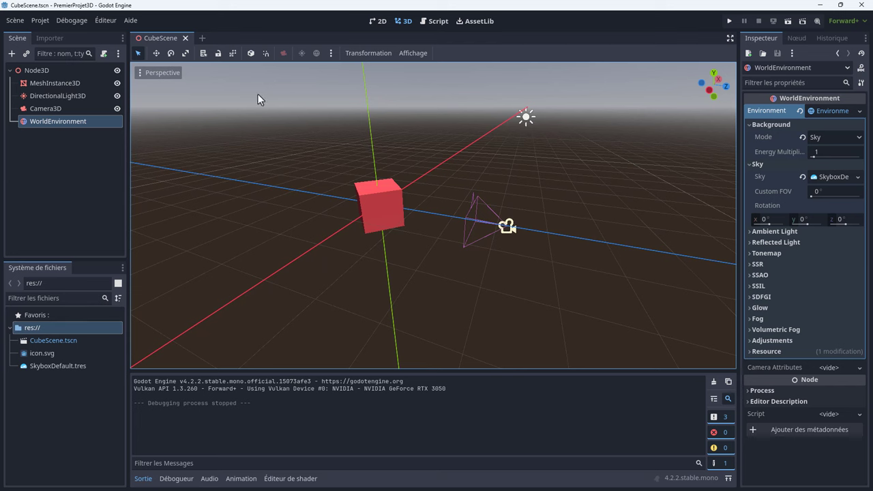
- Open Project Settings at the Rendu > Environnement section
{"action": "left_click", "coordinate": [44, 21]}
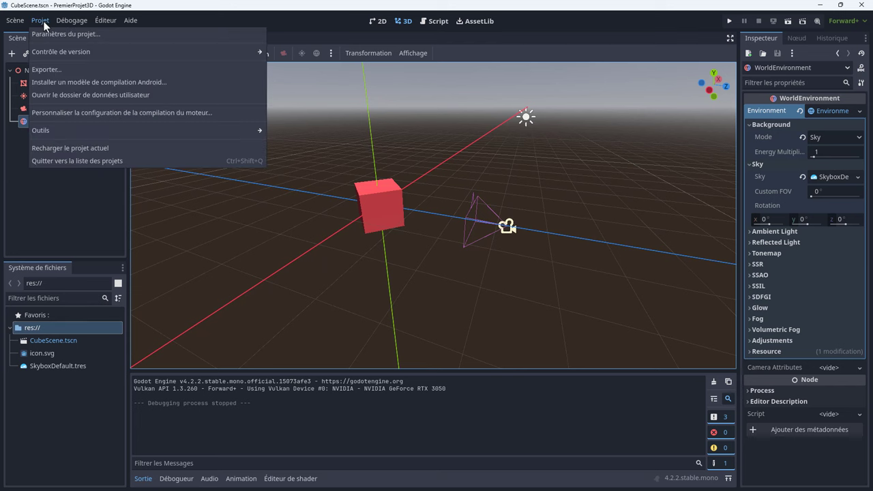
{"action": "left_click", "coordinate": [50, 33]}
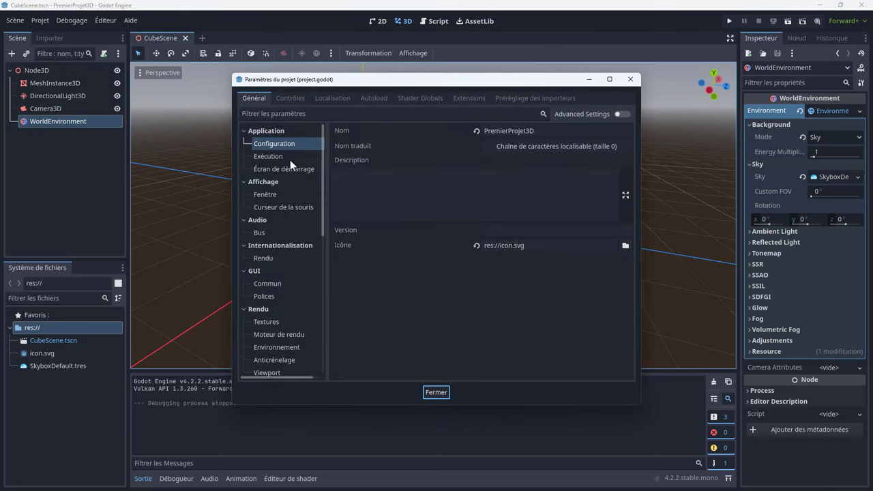
{"action": "scroll", "coordinate": [289, 167], "scroll_direction": "down", "scroll_amount": 5}
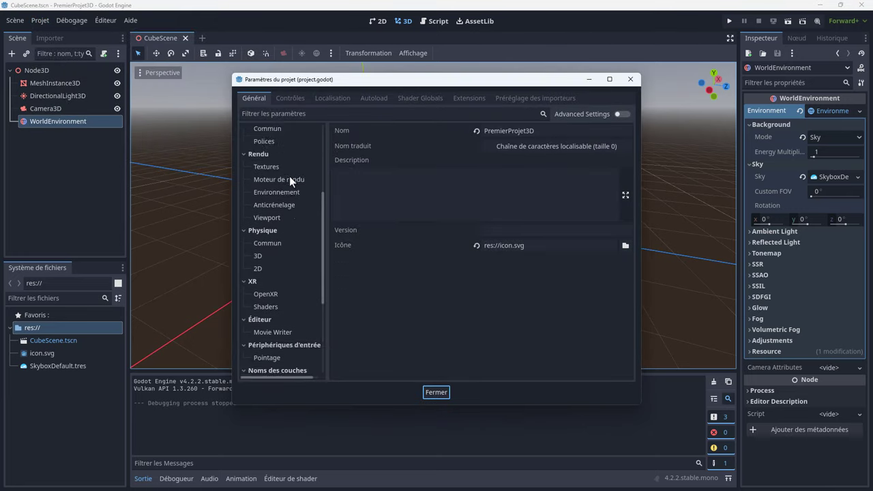
{"action": "scroll", "coordinate": [289, 176], "scroll_direction": "down", "scroll_amount": 1}
{"action": "scroll", "coordinate": [289, 176], "scroll_direction": "down", "scroll_amount": 4}
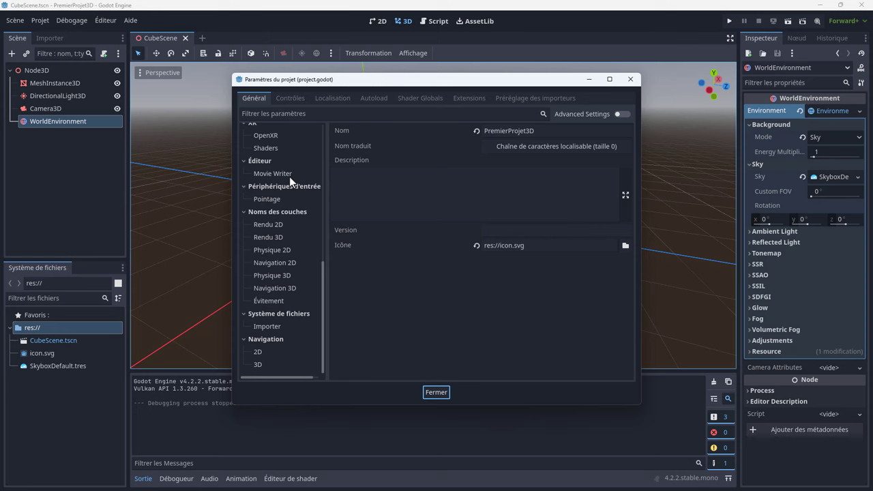
{"action": "scroll", "coordinate": [292, 255], "scroll_direction": "up", "scroll_amount": 3}
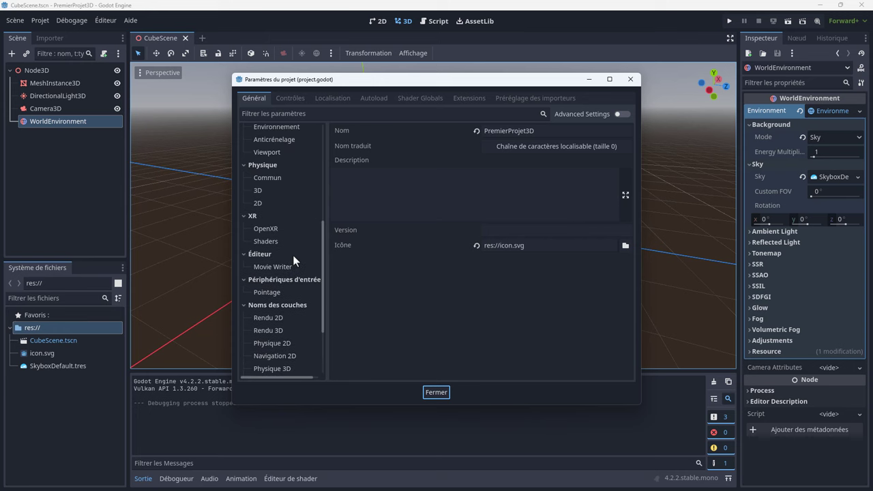
{"action": "scroll", "coordinate": [293, 255], "scroll_direction": "up", "scroll_amount": 1}
{"action": "scroll", "coordinate": [295, 260], "scroll_direction": "up", "scroll_amount": 1}
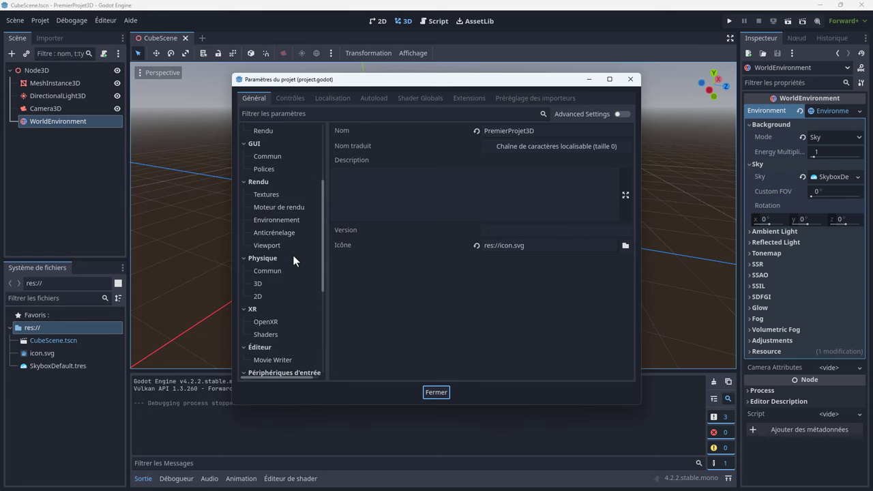
{"action": "left_click", "coordinate": [271, 221]}
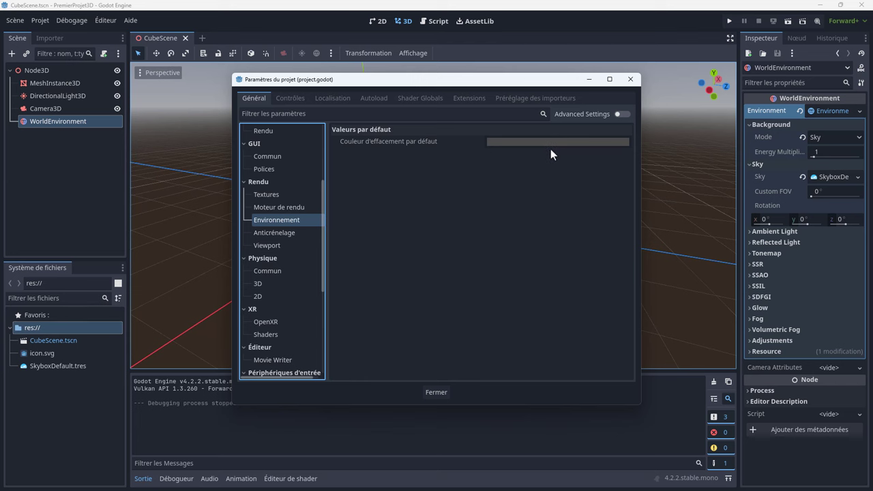
- With Advanced Settings on, set Default Environment to SkyboxDefault.tres and close the window
{"action": "left_click", "coordinate": [622, 114]}
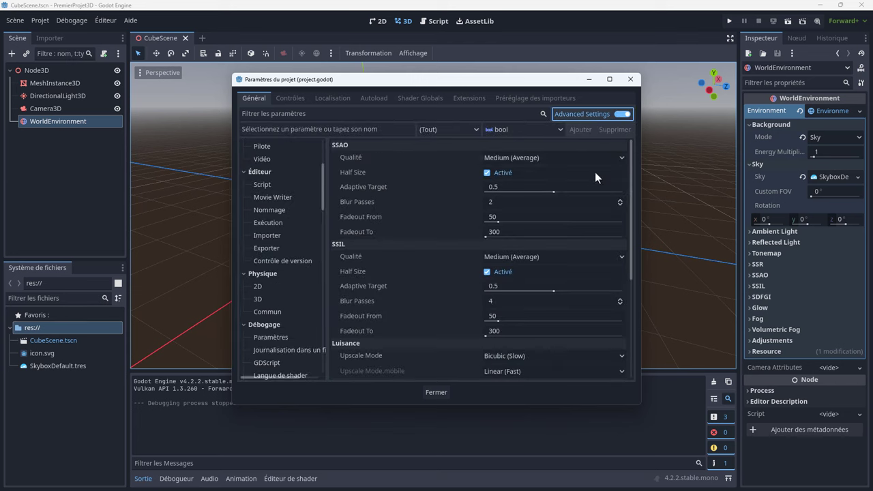
{"action": "scroll", "coordinate": [551, 218], "scroll_direction": "down", "scroll_amount": 5}
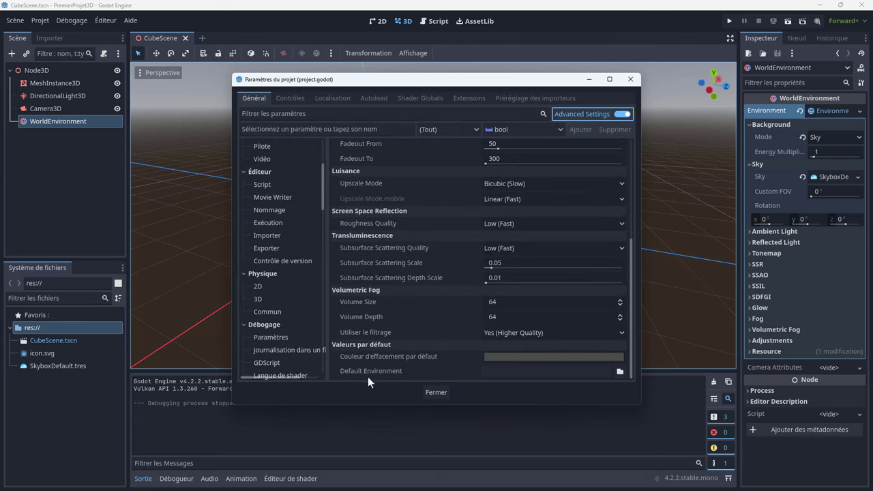
{"action": "left_click", "coordinate": [619, 371]}
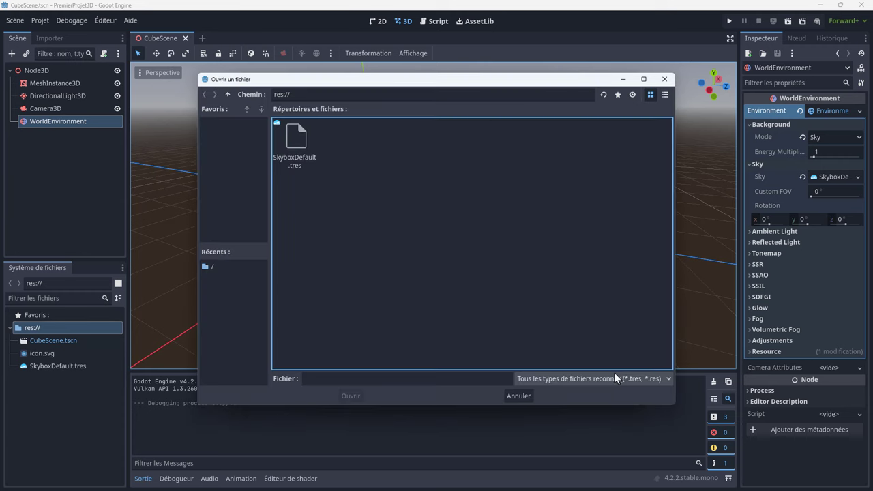
{"action": "left_click", "coordinate": [297, 144]}
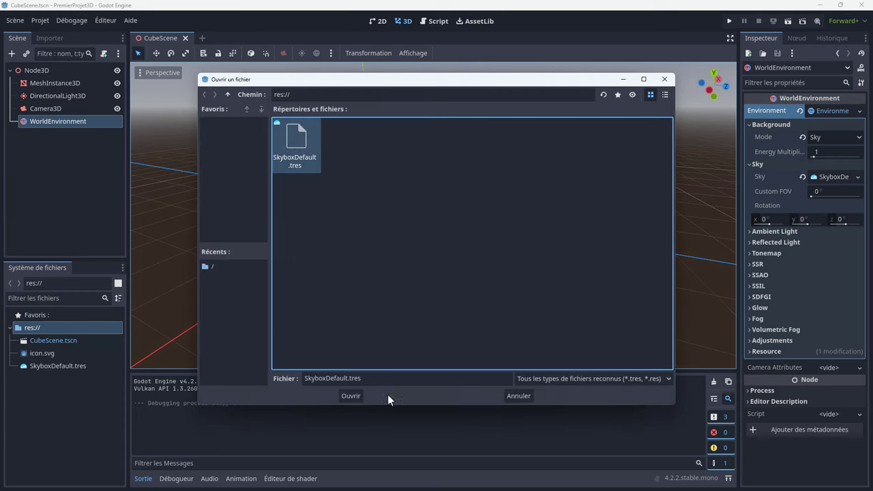
{"action": "left_click", "coordinate": [352, 395]}
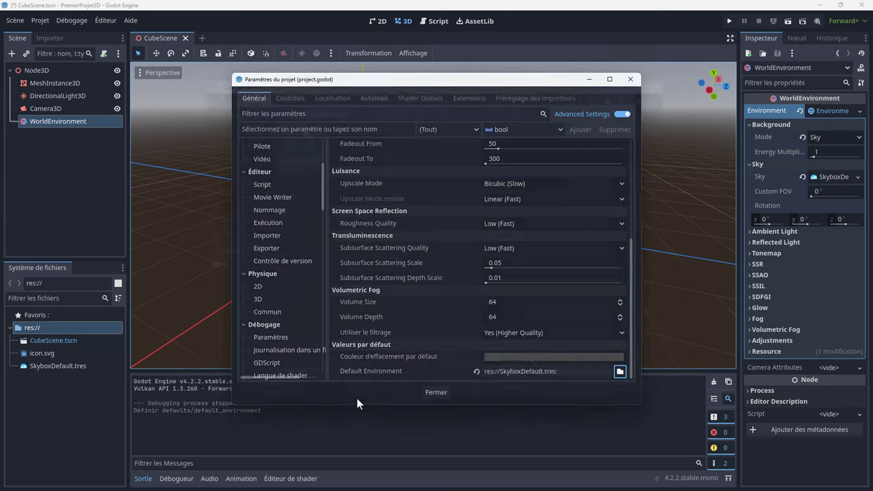
{"action": "left_click", "coordinate": [435, 393]}
- Delete the WorldEnvironment node from CubeScene and confirm the deletion
{"action": "left_click", "coordinate": [31, 146]}
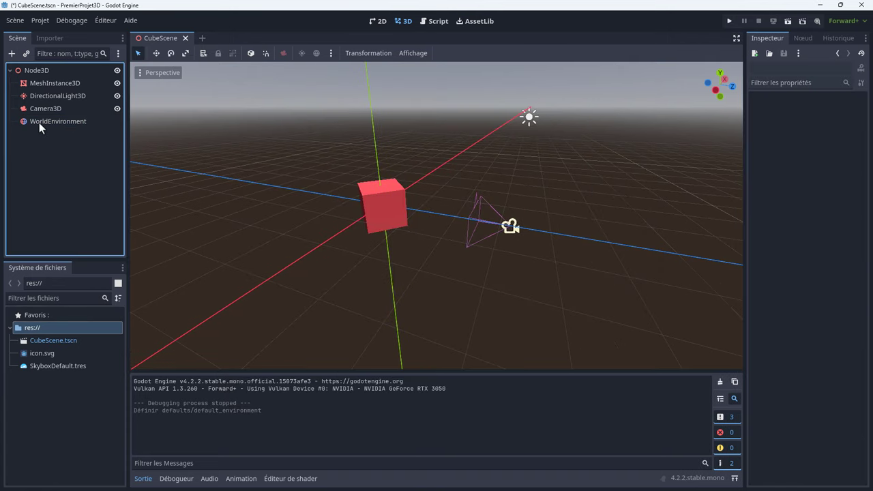
{"action": "left_click", "coordinate": [39, 123]}
{"action": "key", "text": "Delete"}
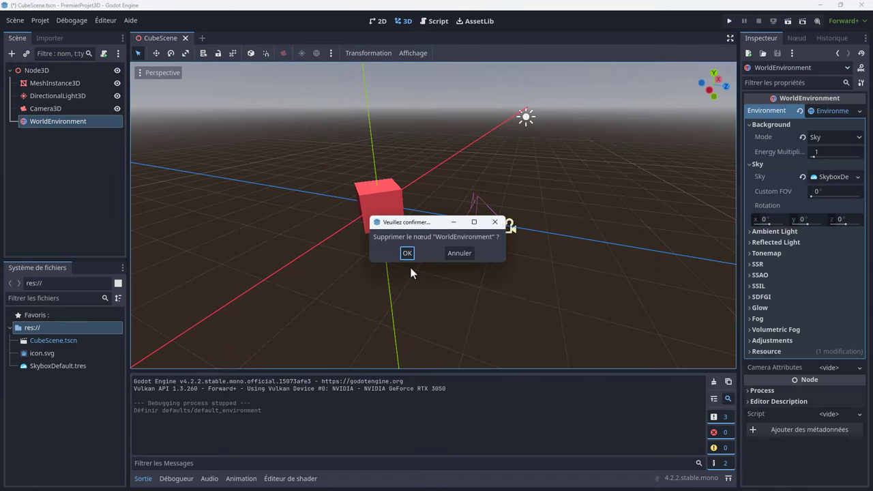
{"action": "key", "text": "Return"}
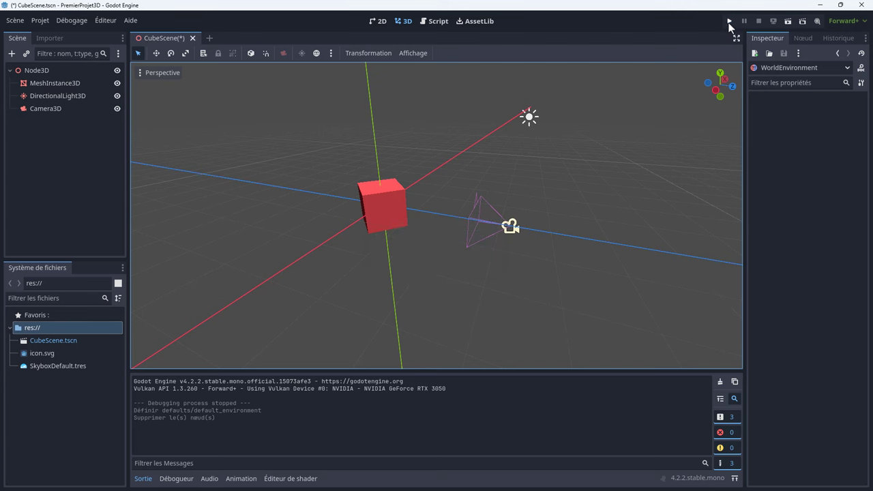
- Test-run the scene, turn on the viewport sky preview, and run it again
{"action": "left_click", "coordinate": [729, 22]}
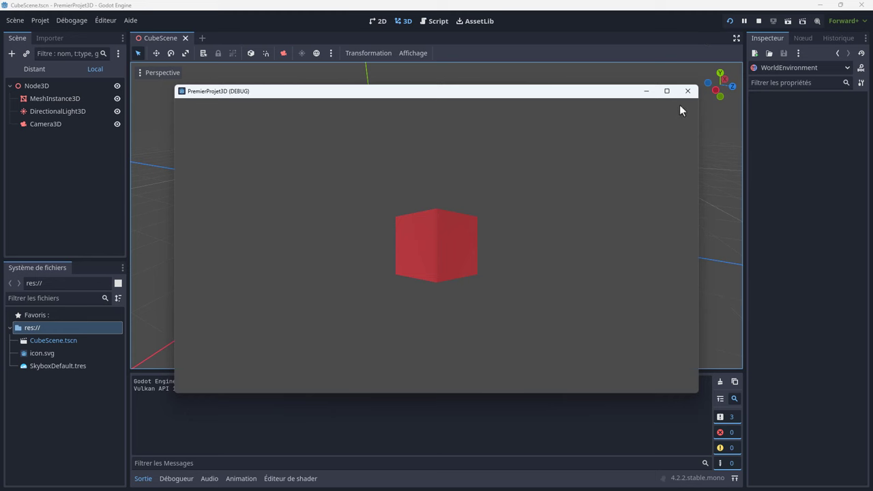
{"action": "left_click", "coordinate": [684, 93]}
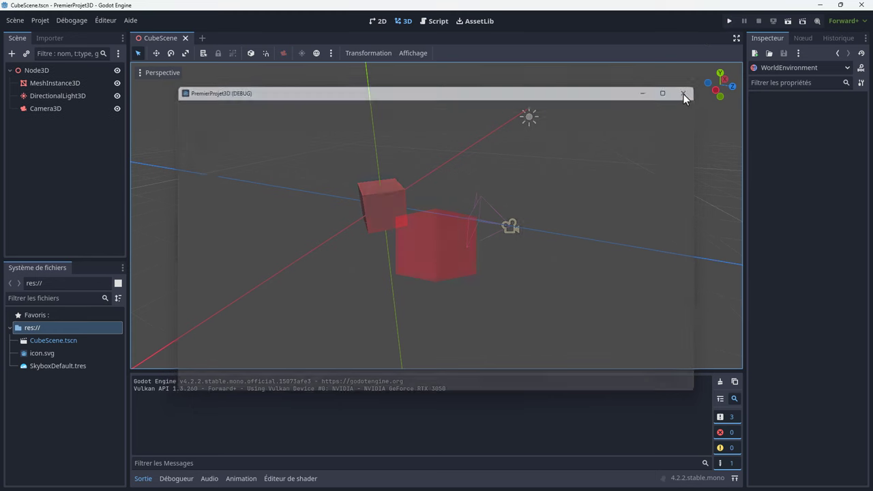
{"action": "left_click", "coordinate": [319, 51]}
{"action": "left_click", "coordinate": [729, 23]}
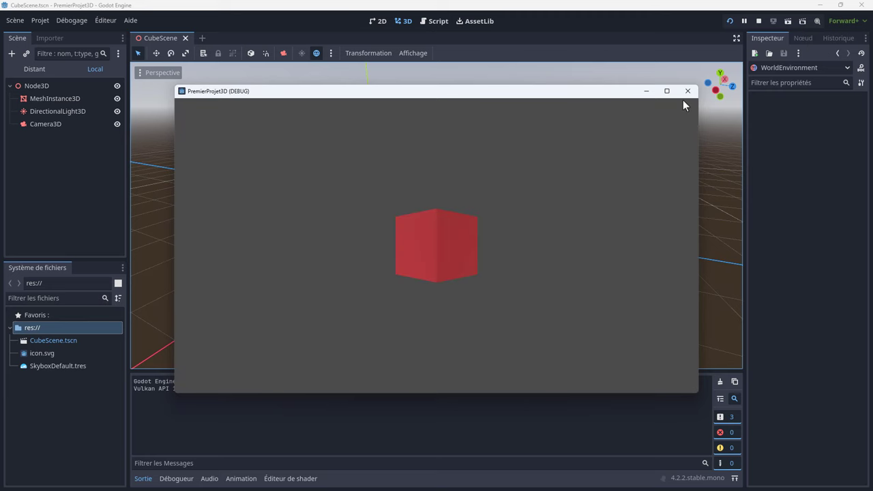
{"action": "left_click", "coordinate": [687, 93]}
{"action": "left_click", "coordinate": [39, 107]}
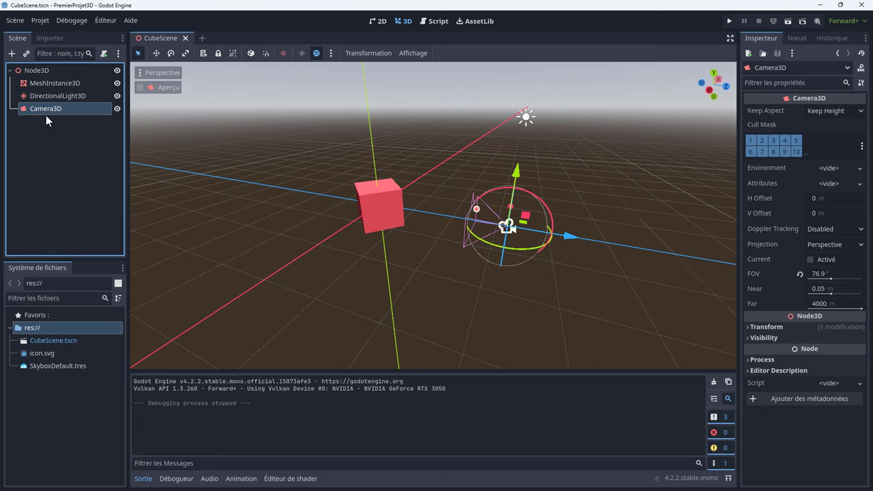
{"action": "left_click", "coordinate": [859, 168]}
{"action": "left_click", "coordinate": [802, 201]}
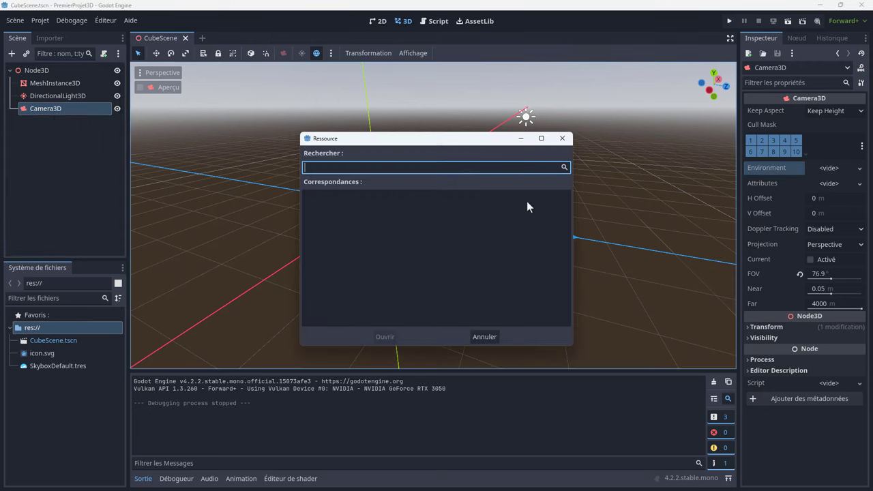
{"action": "left_click", "coordinate": [562, 140]}
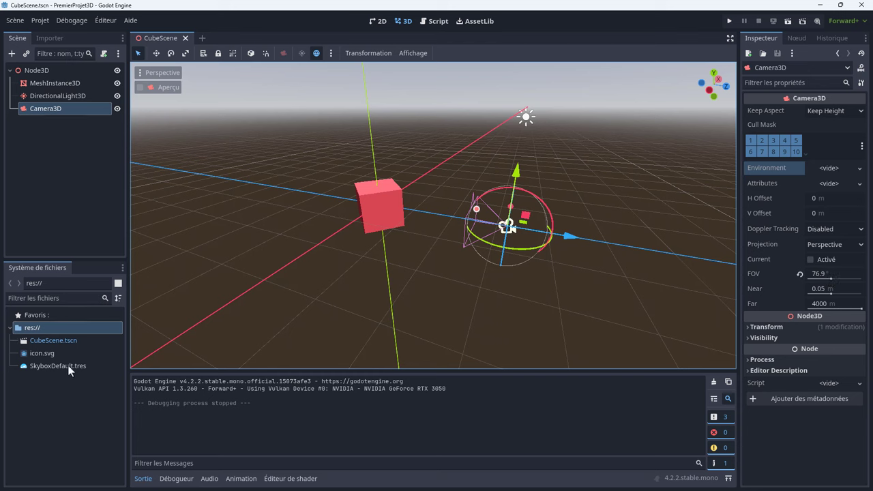
{"action": "mouse_move", "coordinate": [68, 369]}
{"action": "left_mouse_down"}
{"action": "mouse_move", "coordinate": [41, 162]}
{"action": "mouse_move", "coordinate": [75, 211]}
{"action": "left_mouse_up"}
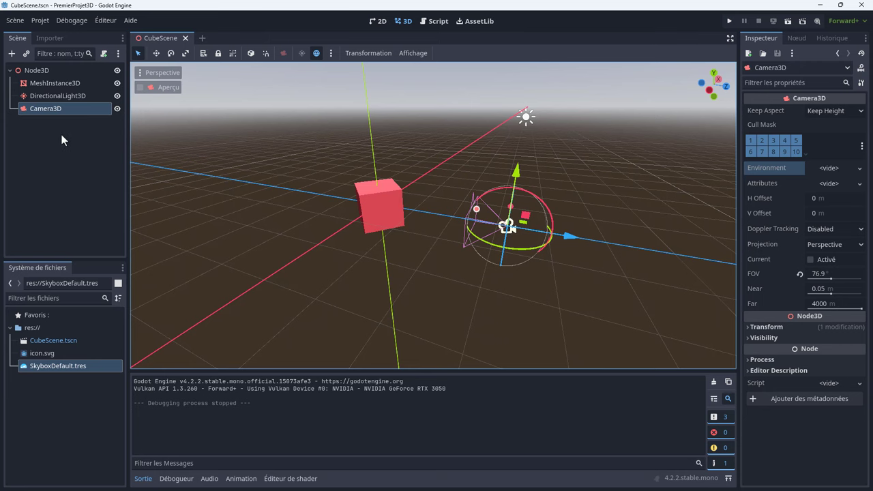
- Add a WorldEnvironment node under Camera3D and create a new Environment in its Inspector slot
{"action": "left_click", "coordinate": [11, 53]}
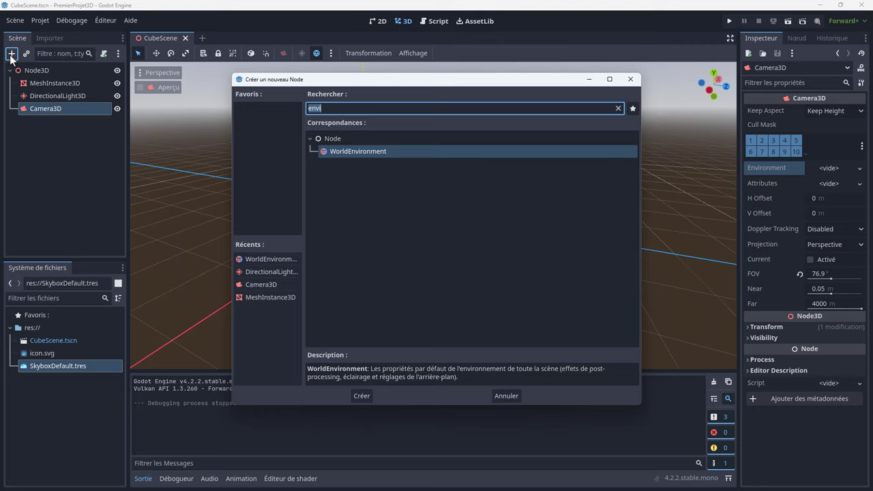
{"action": "double_click", "coordinate": [353, 152]}
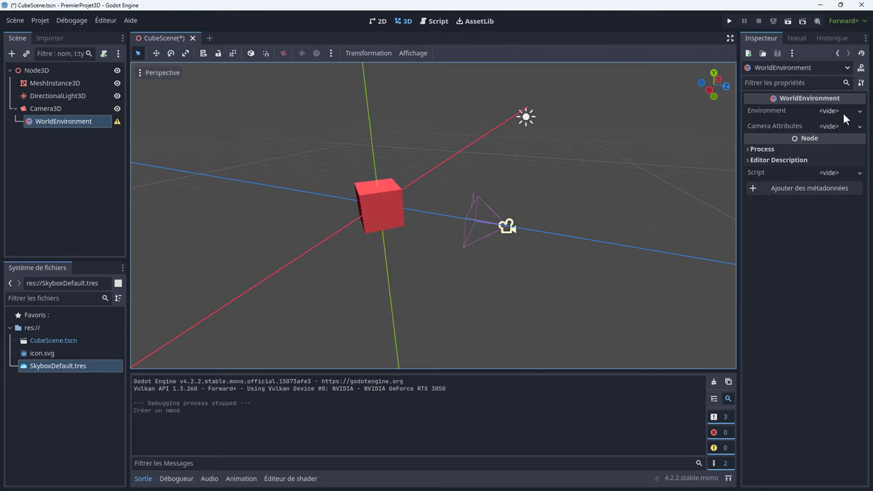
{"action": "left_click", "coordinate": [859, 110]}
{"action": "left_click", "coordinate": [811, 143]}
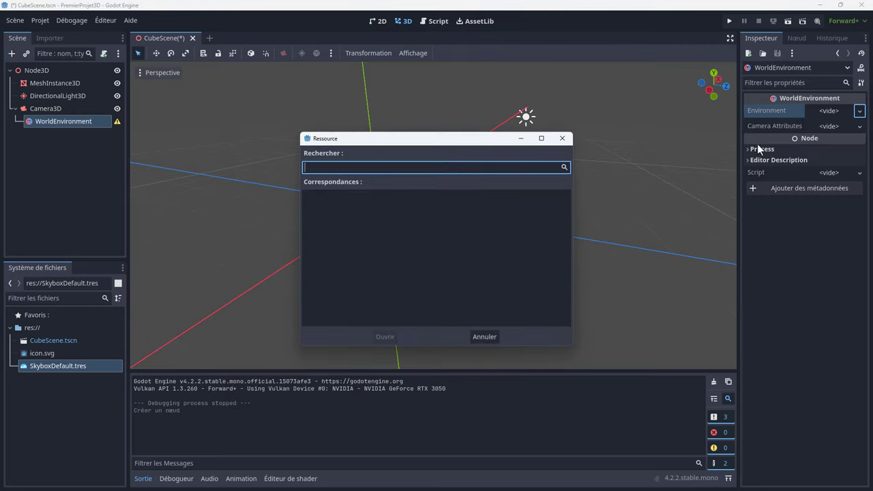
{"action": "left_click", "coordinate": [483, 337]}
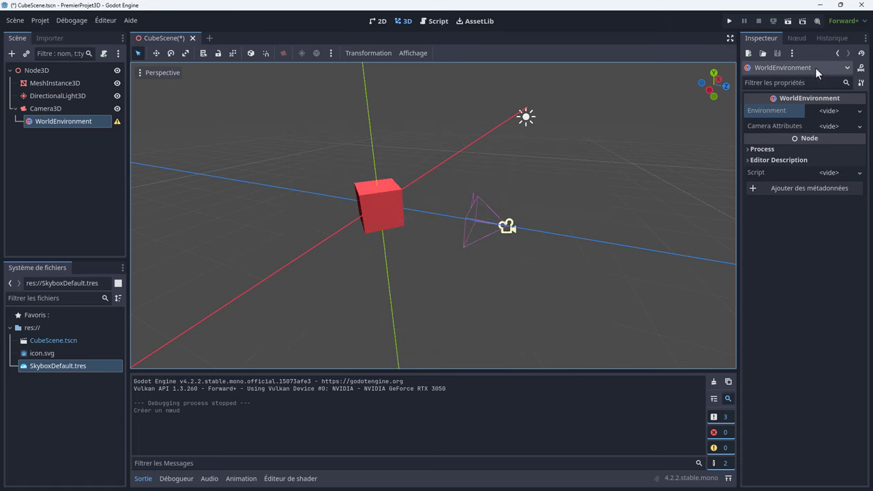
{"action": "left_click", "coordinate": [839, 113]}
{"action": "left_click", "coordinate": [822, 120]}
- Set the new Environment's Background mode to Sky
{"action": "left_click", "coordinate": [828, 111]}
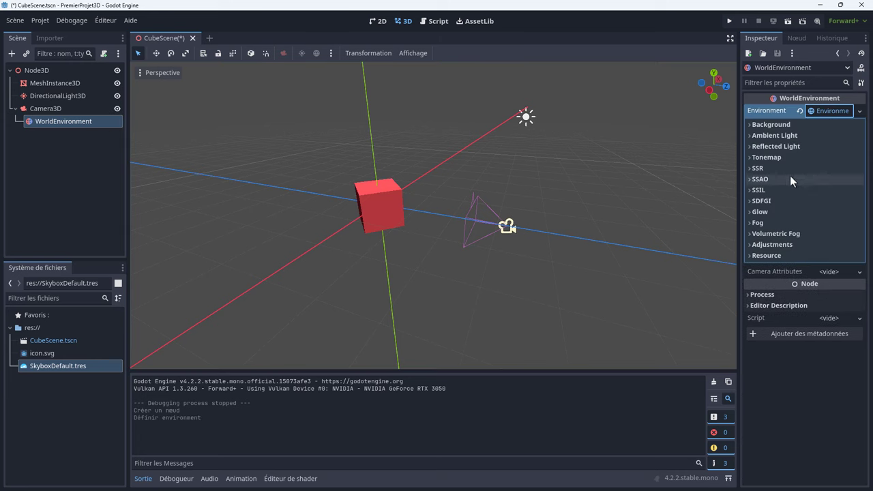
{"action": "left_click", "coordinate": [752, 125]}
{"action": "left_click", "coordinate": [836, 136]}
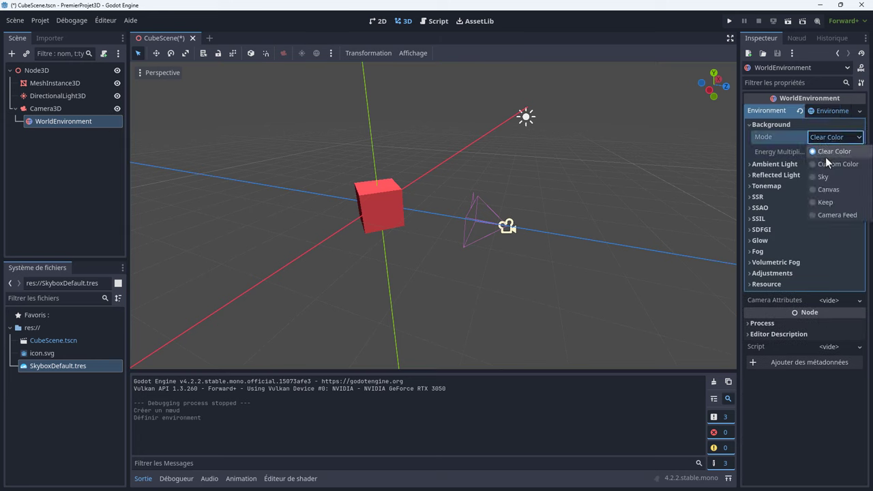
{"action": "left_click", "coordinate": [822, 177]}
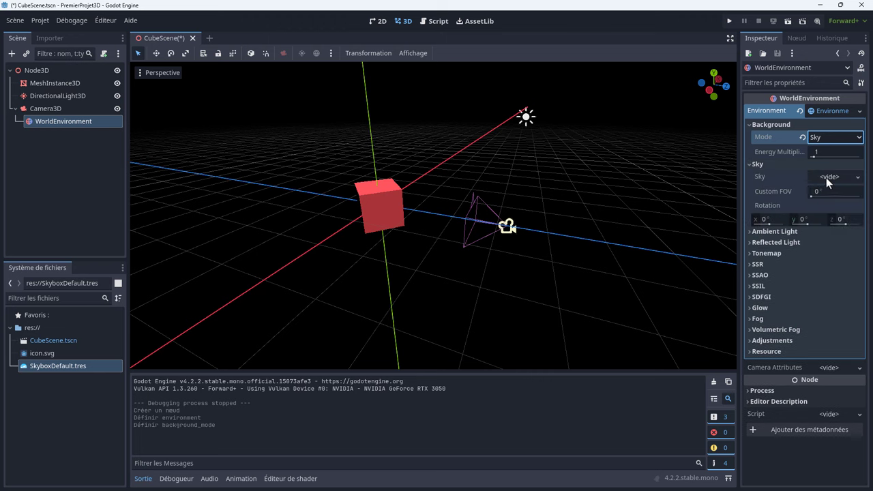
- Create a new Sky using a ProceduralSkyMaterial, then save and run the scene
{"action": "left_click", "coordinate": [828, 179]}
{"action": "left_click", "coordinate": [822, 191]}
{"action": "left_click", "coordinate": [828, 179]}
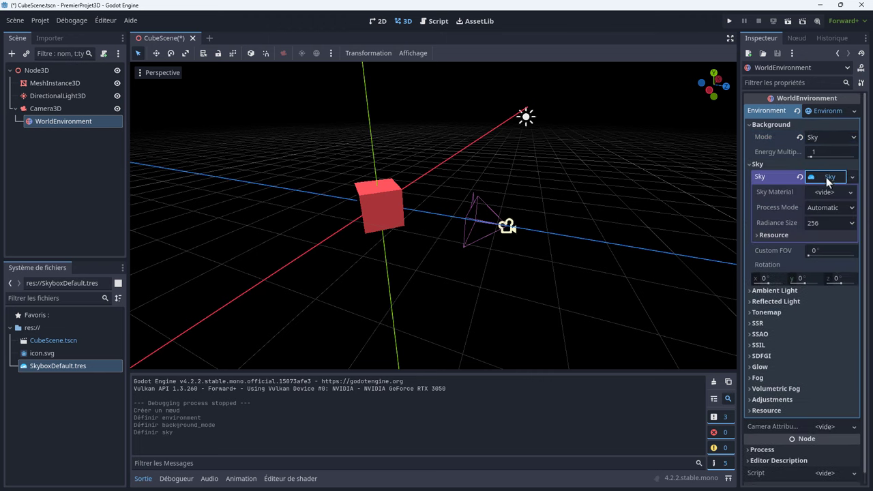
{"action": "left_click", "coordinate": [825, 192]}
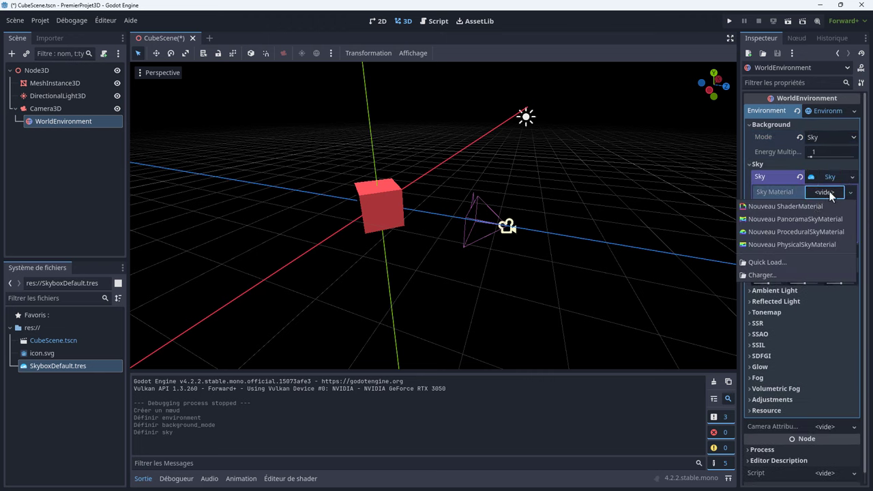
{"action": "left_click", "coordinate": [804, 233]}
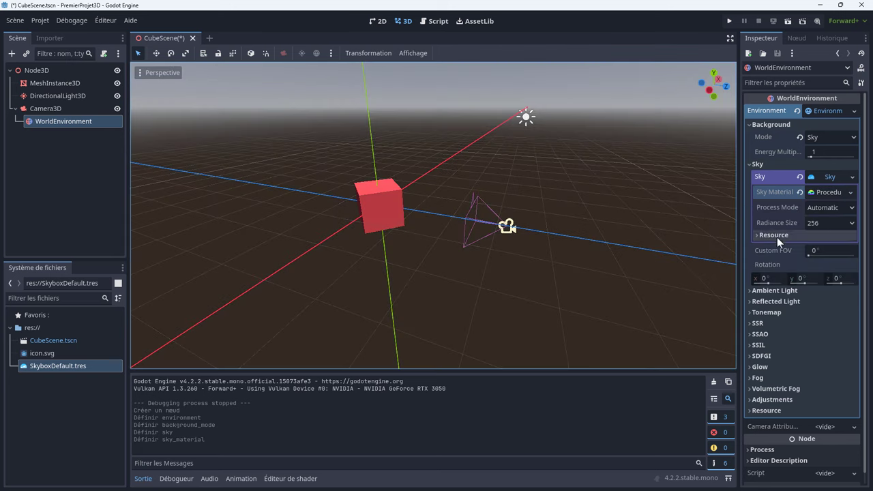
{"action": "left_click", "coordinate": [728, 21]}
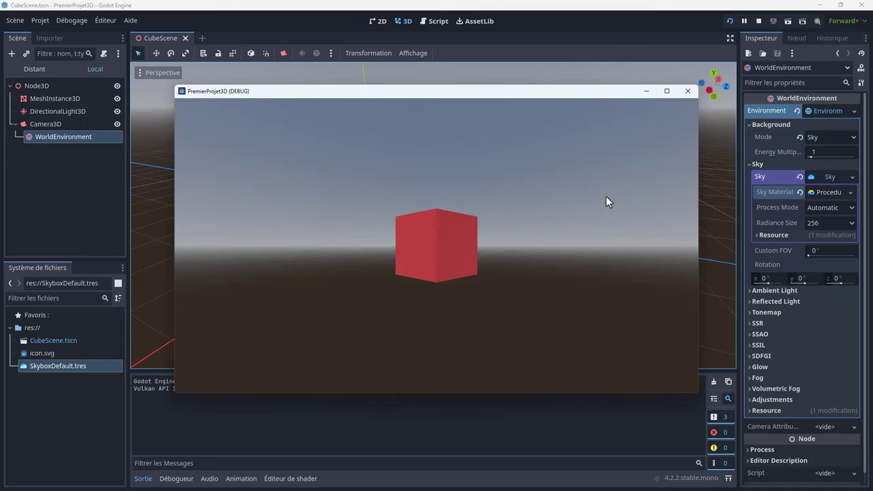
- Stop the test run and select the cube's MeshInstance3D node
{"action": "left_click", "coordinate": [688, 91]}
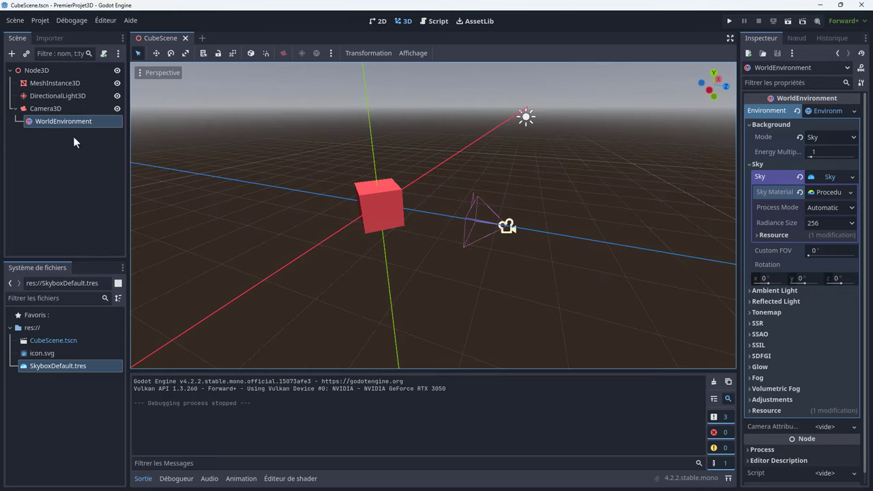
{"action": "left_click", "coordinate": [40, 152]}
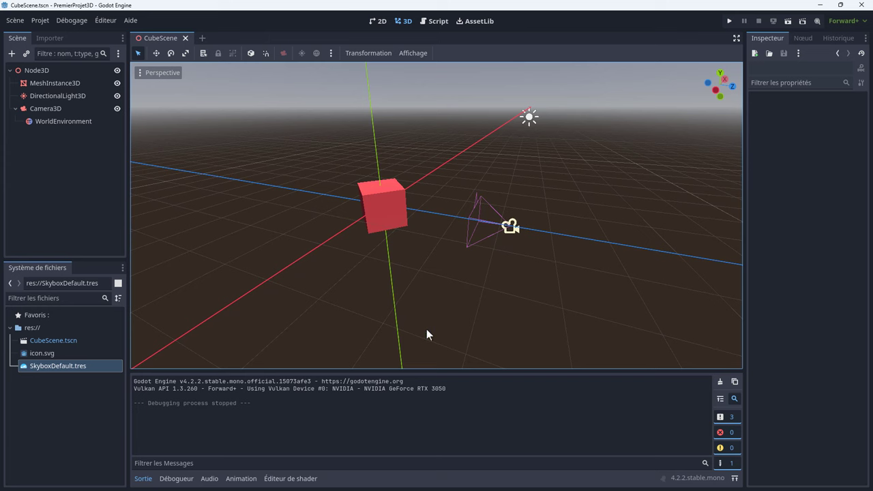
{"action": "left_click", "coordinate": [57, 84]}
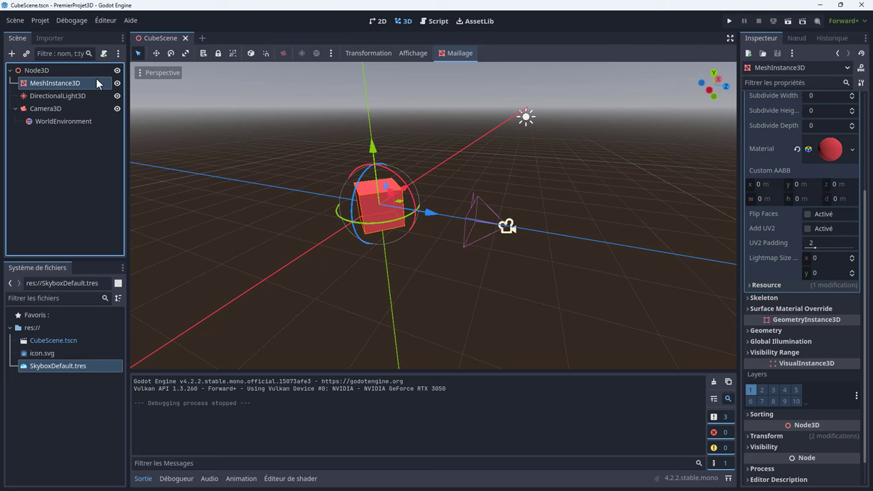
- Attach a new C# script named RotationCube.cs to the MeshInstance3D node
{"action": "right_click", "coordinate": [81, 84]}
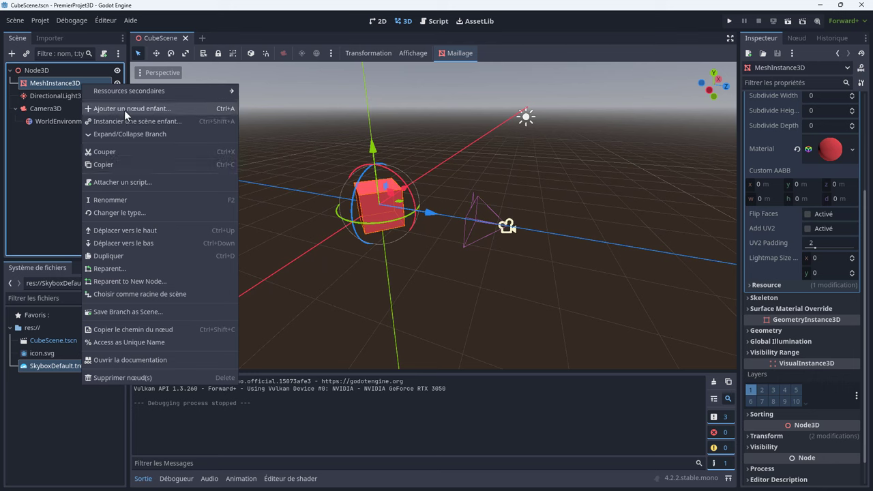
{"action": "left_click", "coordinate": [129, 180]}
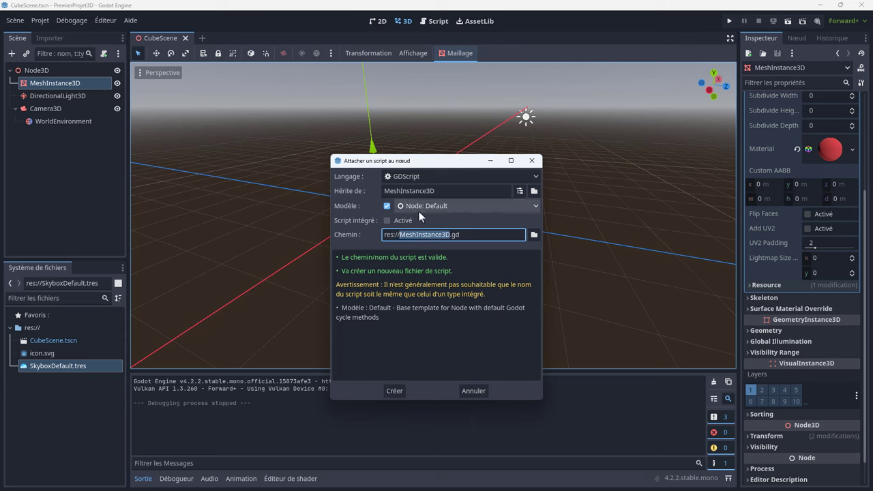
{"action": "left_click", "coordinate": [536, 177]}
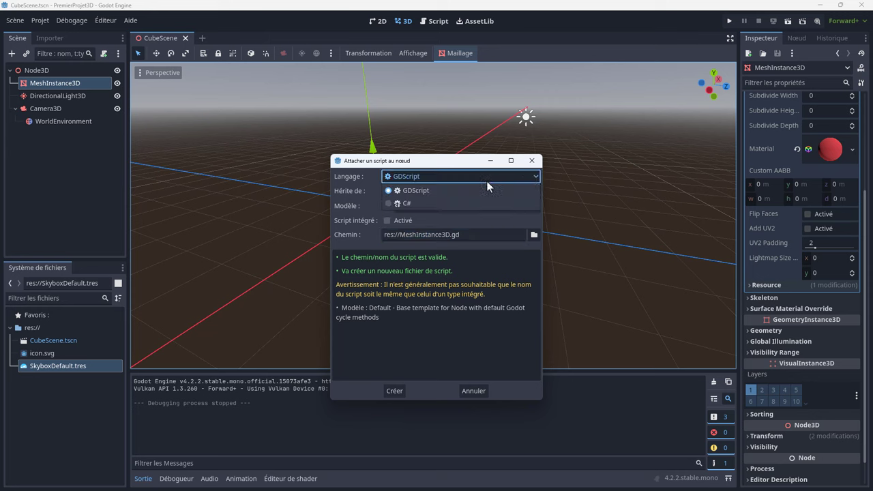
{"action": "left_click", "coordinate": [410, 204]}
{"action": "left_click", "coordinate": [423, 235]}
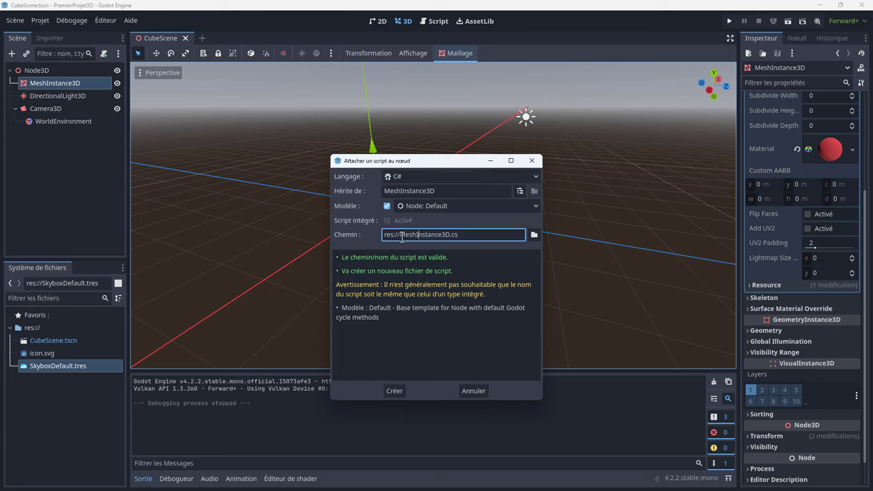
{"action": "left_click_drag", "start_coordinate": [400, 235], "coordinate": [447, 237]}
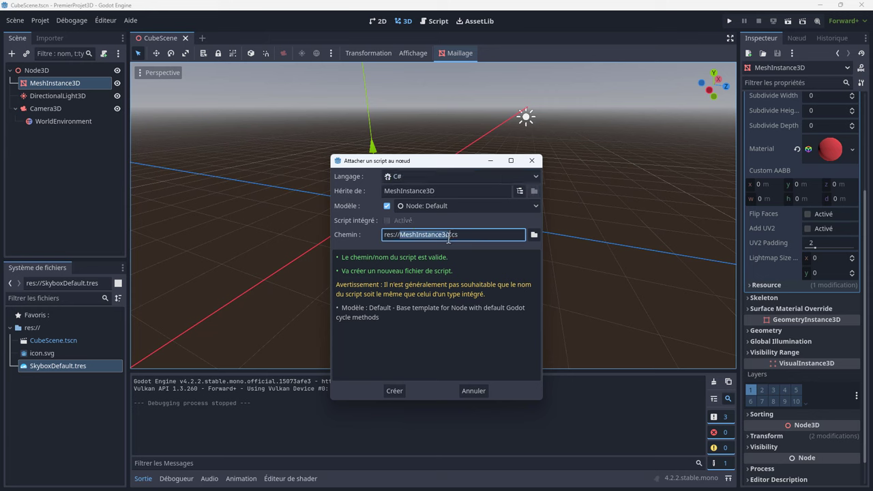
{"action": "type", "text": "Rotatio"}
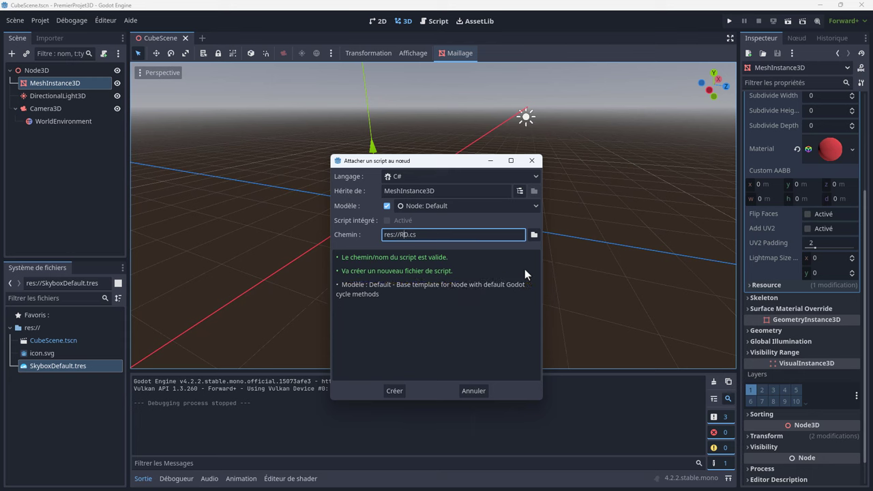
{"action": "type", "text": "nCub"}
{"action": "type", "text": "e"}
{"action": "key", "text": "Delete"}
{"action": "left_click", "coordinate": [399, 390]}
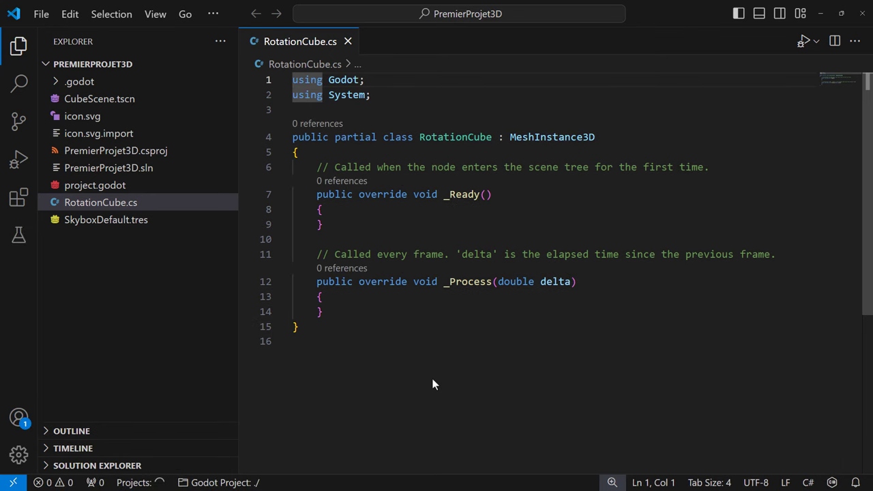
- Add a Rotate(Vector3.Up, 4f * delta) call inside _Process
{"action": "left_click", "coordinate": [347, 298]}
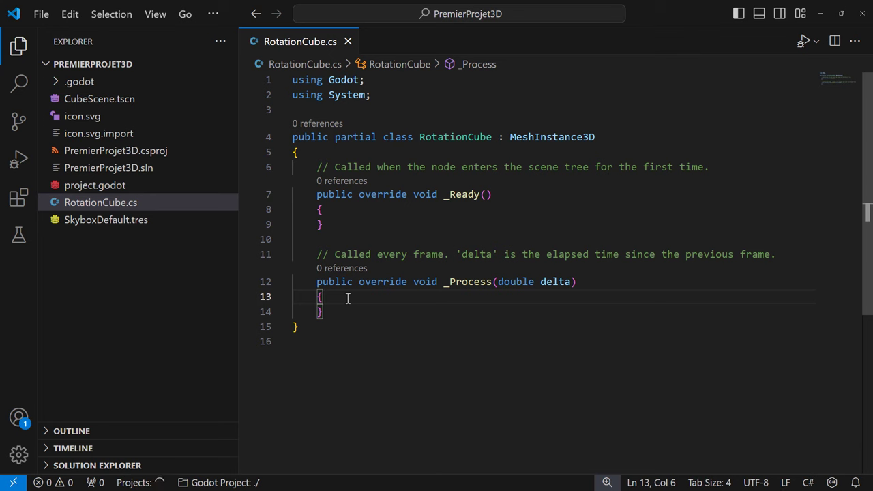
{"action": "key", "text": "Return"}
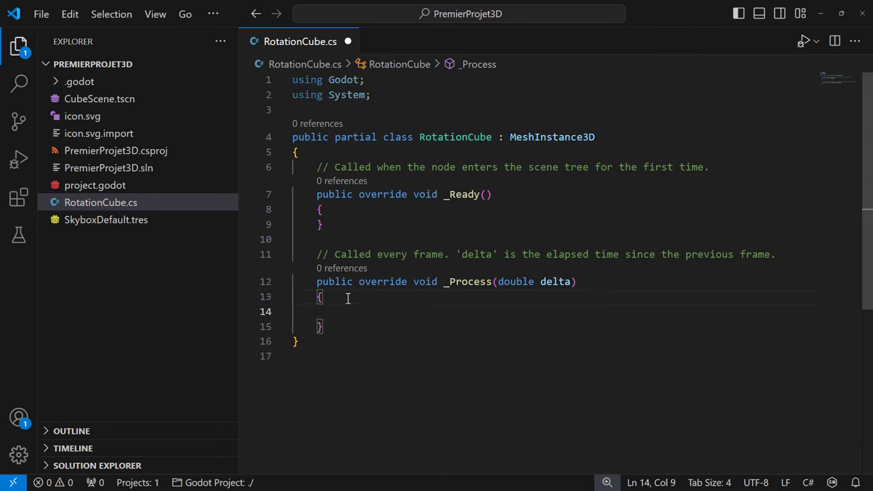
{"action": "type", "text": "ro"}
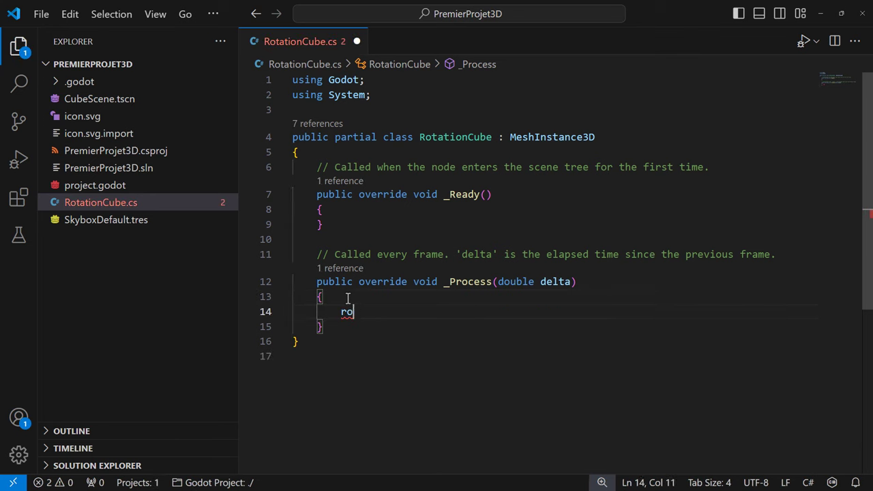
{"action": "type", "text": "ta"}
{"action": "key", "text": "Tab"}
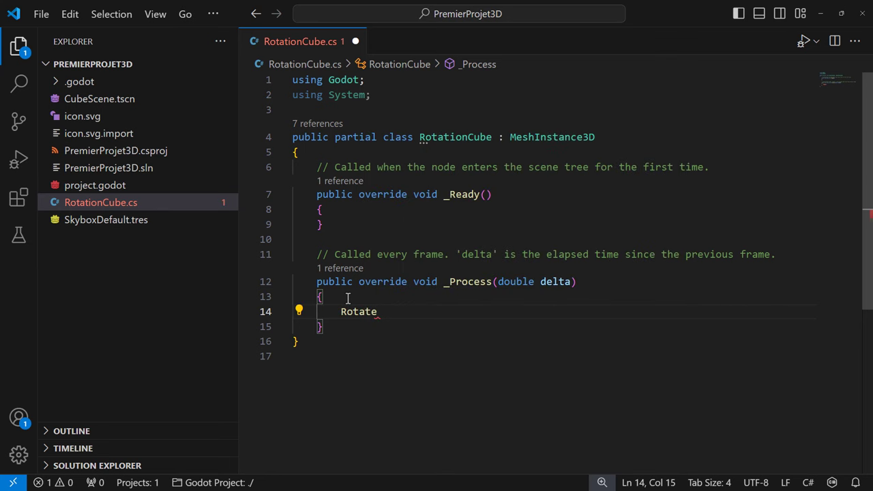
{"action": "type", "text": "("}
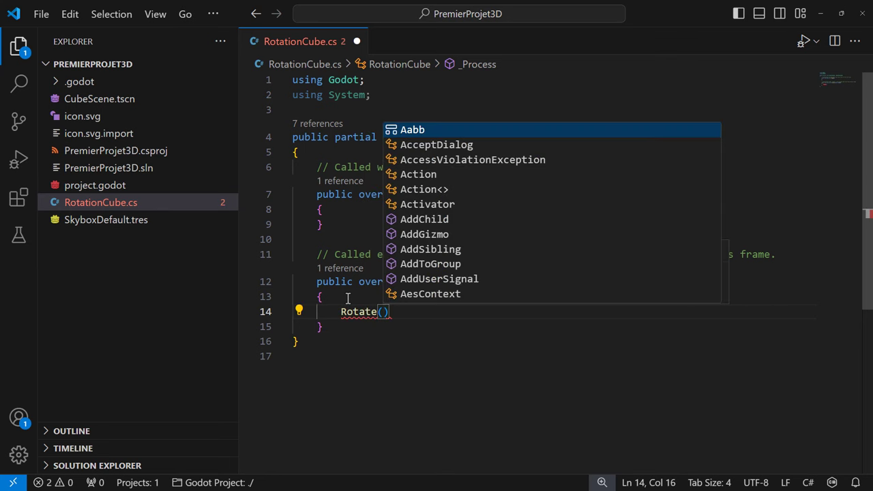
{"action": "type", "text": "vec"}
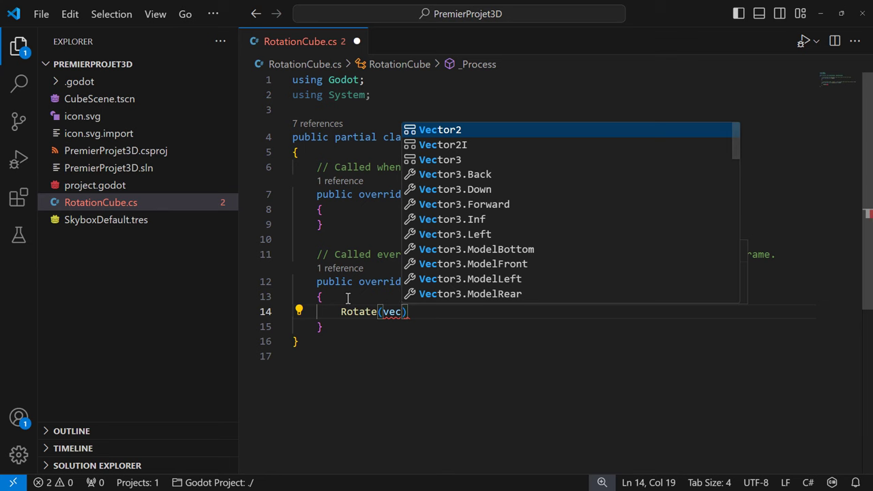
{"action": "key", "text": "Down"}
{"action": "key", "text": "Down"}
{"action": "key", "text": "Tab"}
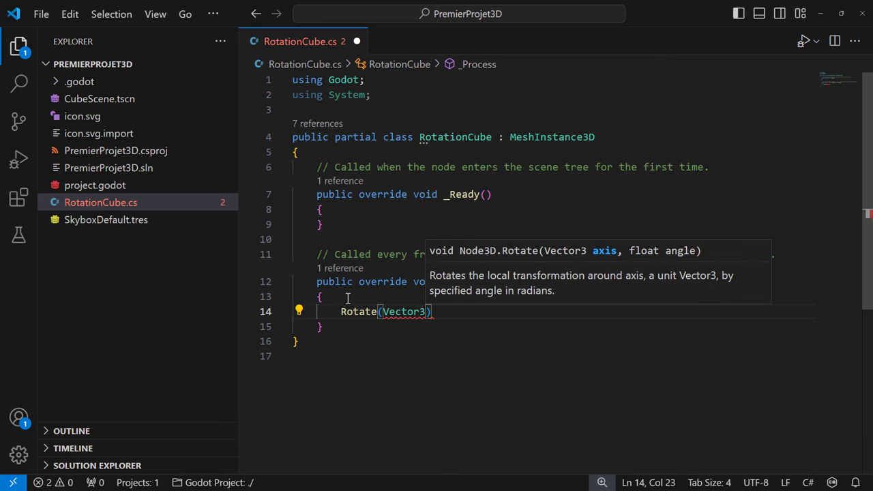
{"action": "type", "text": ".up"}
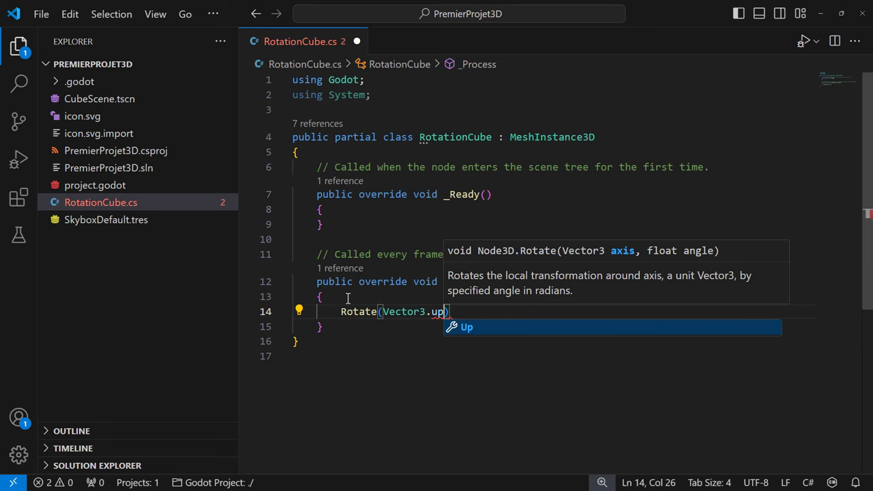
{"action": "type", "text": ", "}
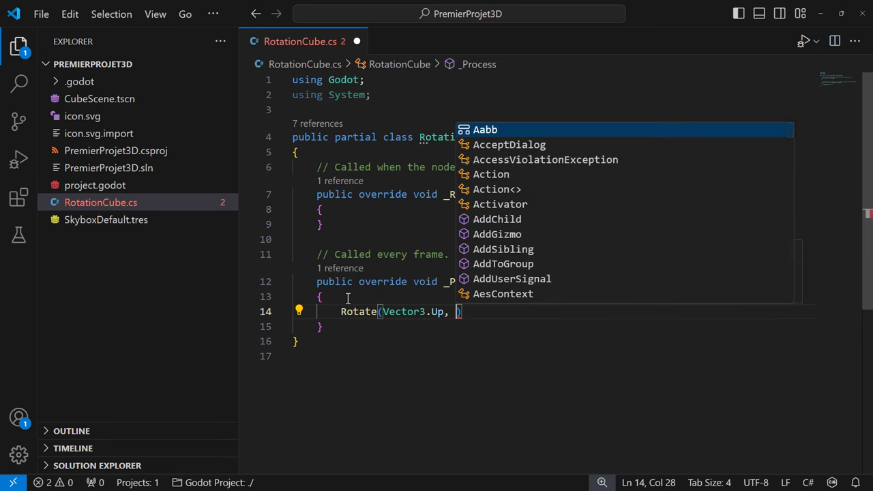
{"action": "type", "text": "4f"}
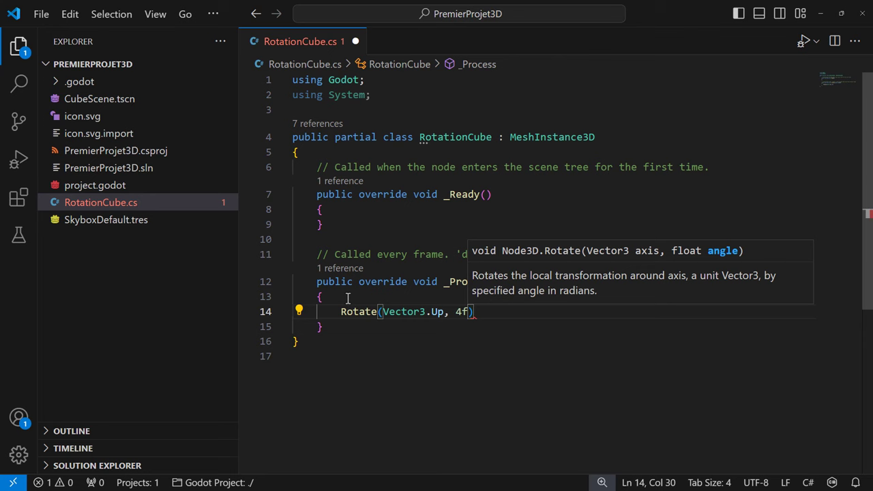
{"action": "type", "text": " * "}
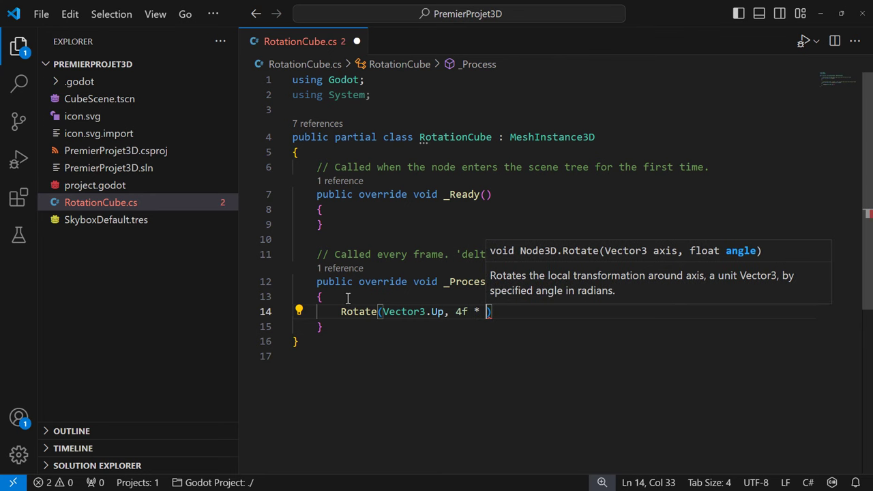
{"action": "type", "text": "delat"}
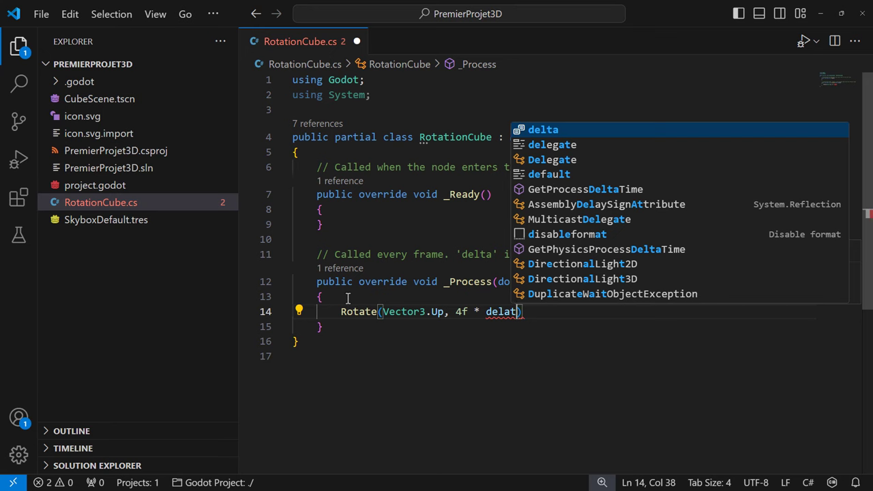
{"action": "key", "text": "BackSpace"}
{"action": "key", "text": "BackSpace"}
{"action": "type", "text": "ta"}
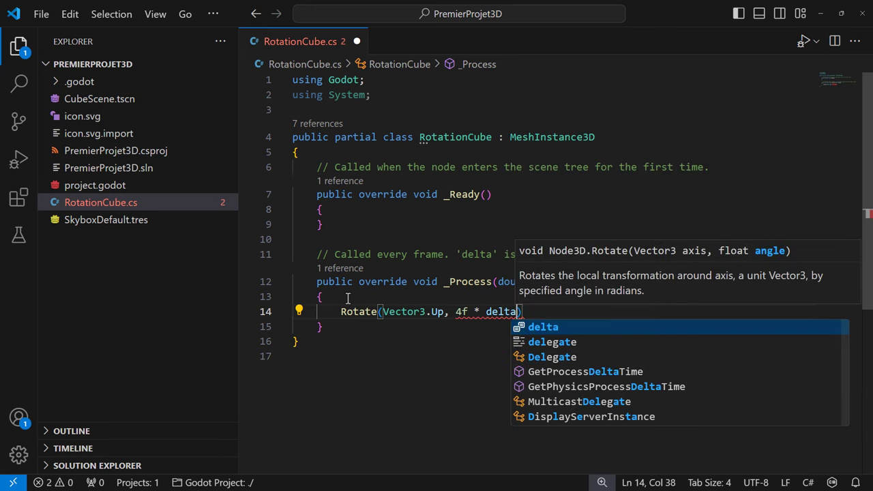
{"action": "left_click", "coordinate": [250, 358]}
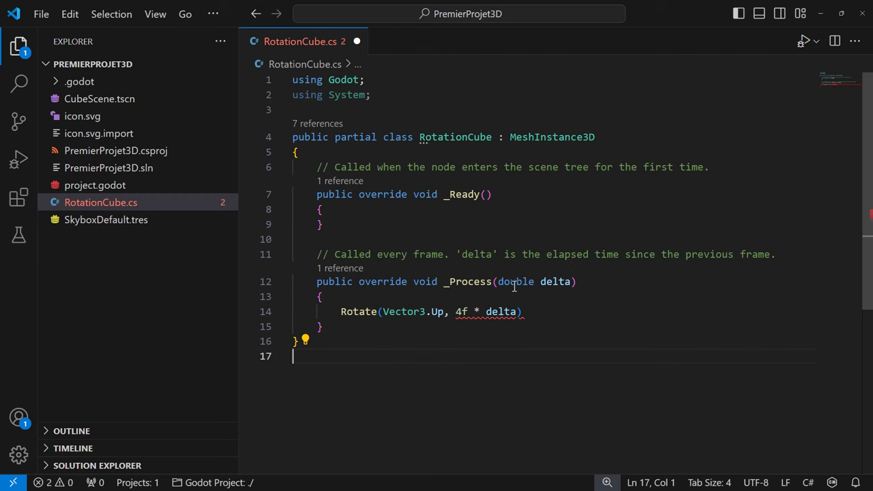
- Cast delta to (float), end the line with a semicolon, and save RotationCube.cs
{"action": "left_click", "coordinate": [487, 312]}
{"action": "type", "text": "(fl"}
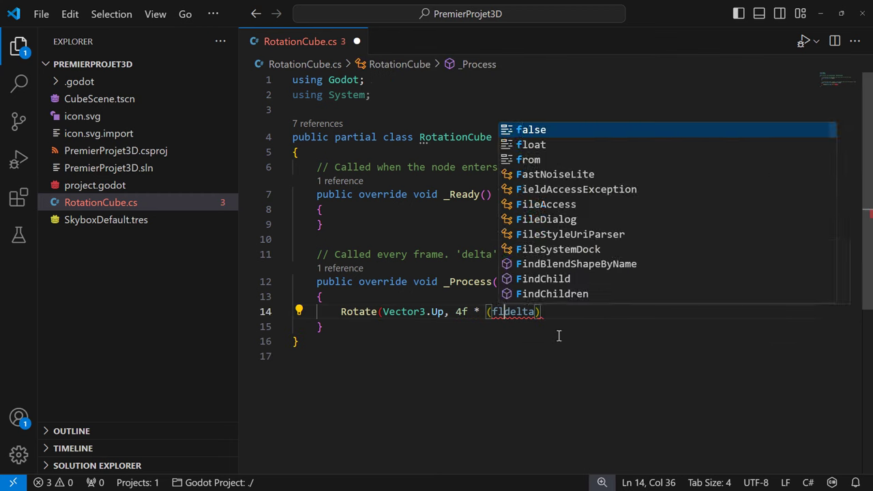
{"action": "type", "text": "oat)"}
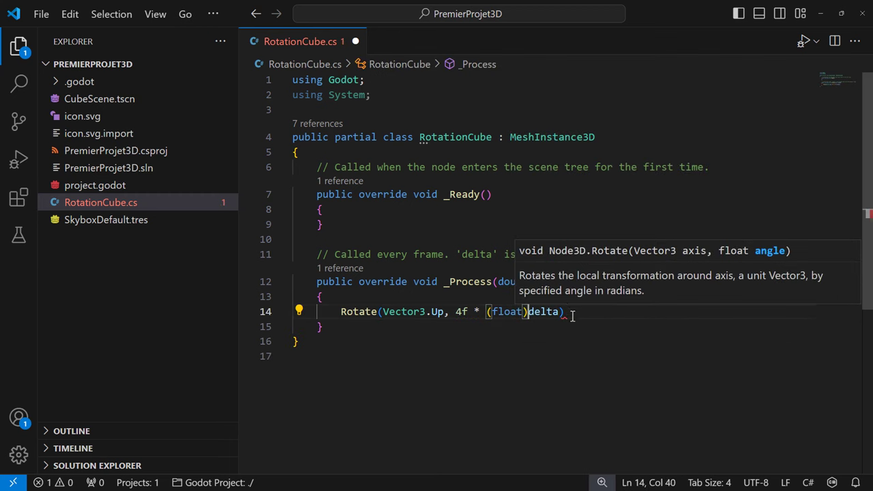
{"action": "left_click", "coordinate": [572, 314]}
{"action": "type", "text": ";"}
{"action": "key", "text": "ctrl+s"}
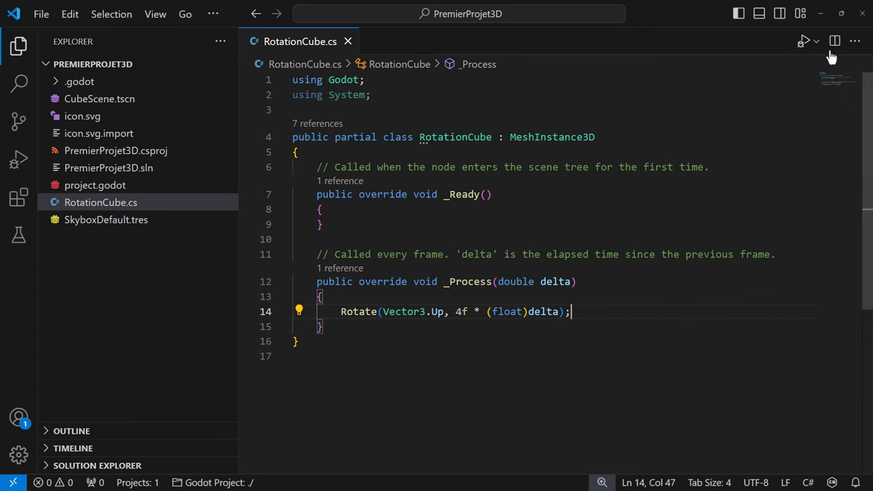
- Return to Godot and build and run the project
{"action": "left_click", "coordinate": [819, 14]}
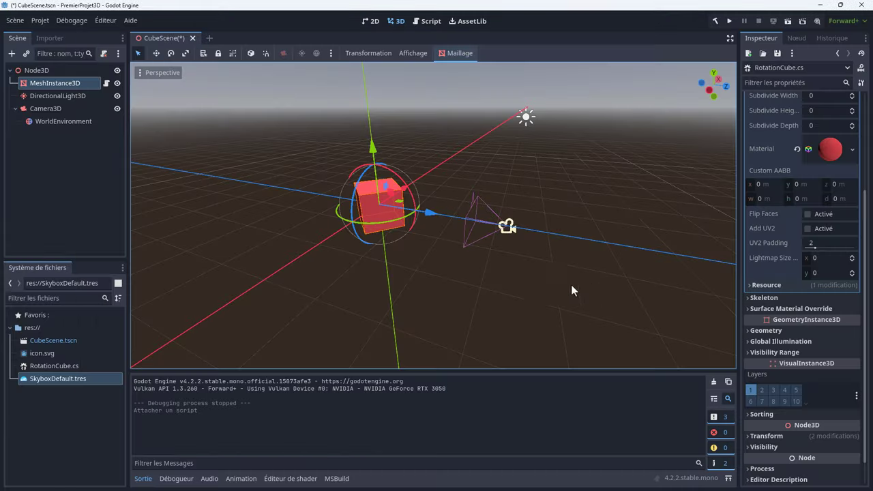
{"action": "left_click", "coordinate": [729, 21]}
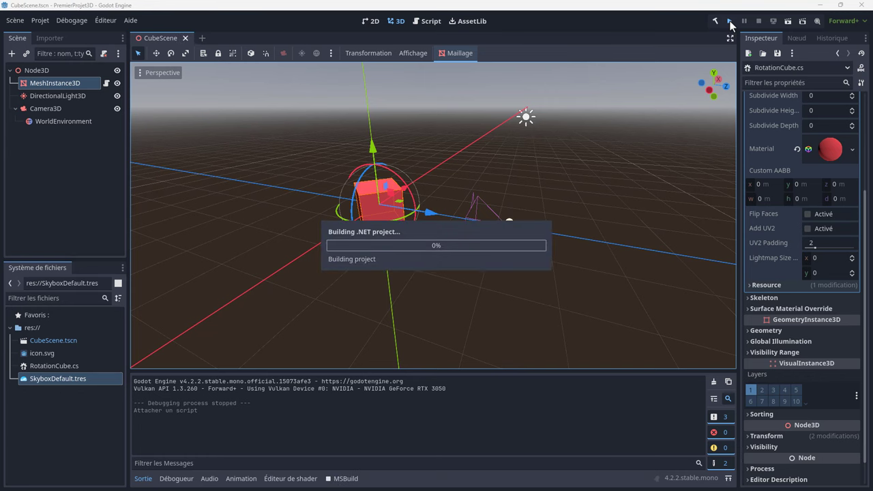